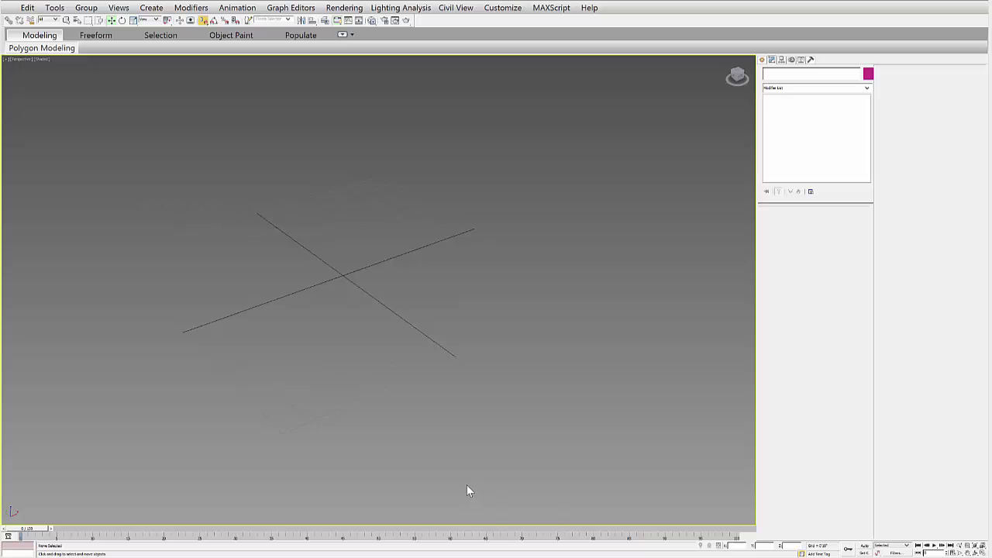
In the Top view, draw a large open Line spline of eight corner vertices that starts and ends on the horizontal axis
alt+middle_drag(351, 294, 372, 307)
middle_drag(373, 307, 389, 316)
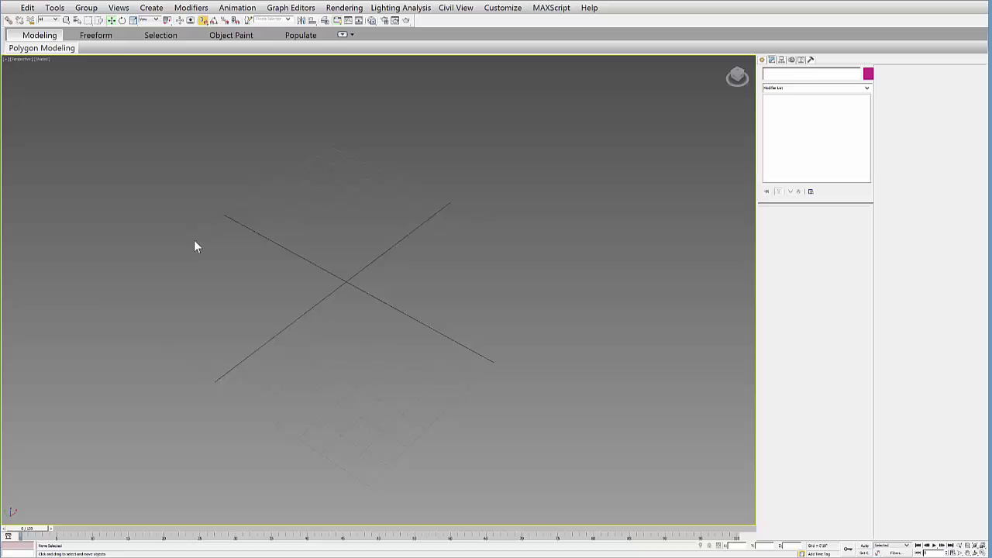
alt+middle_drag(405, 384, 730, 127)
click(763, 59)
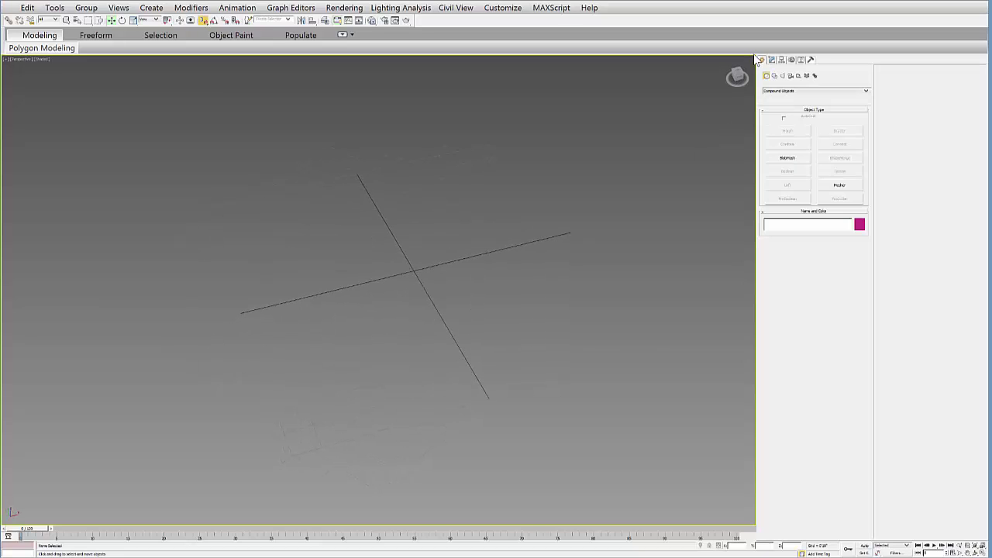
click(775, 75)
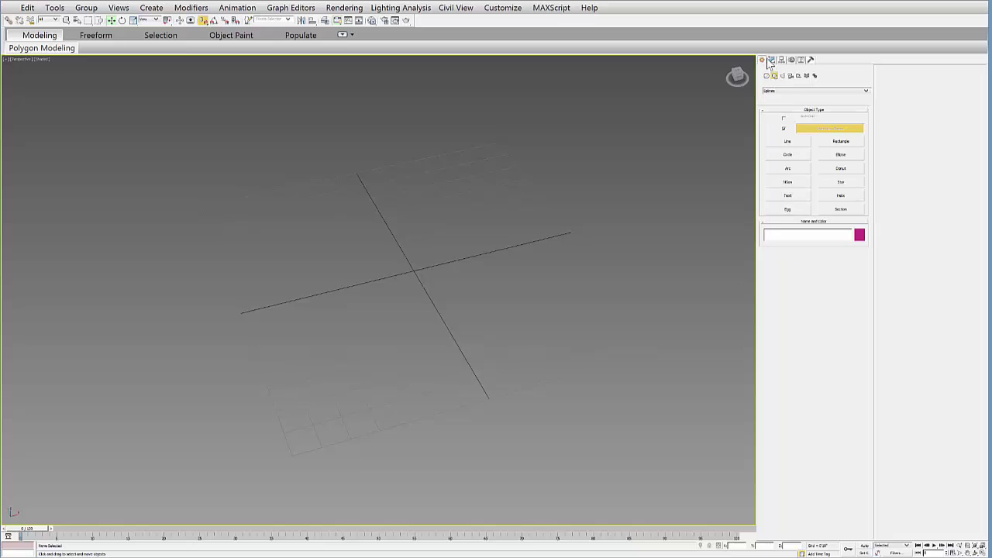
click(788, 141)
alt+middle_drag(401, 327, 275, 425)
key(t)
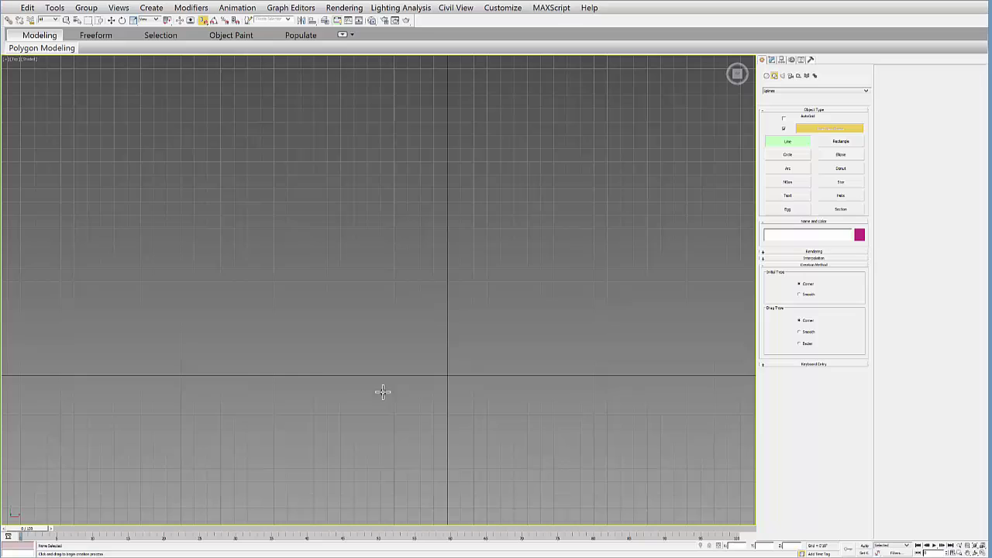
click(315, 376)
click(232, 287)
click(341, 145)
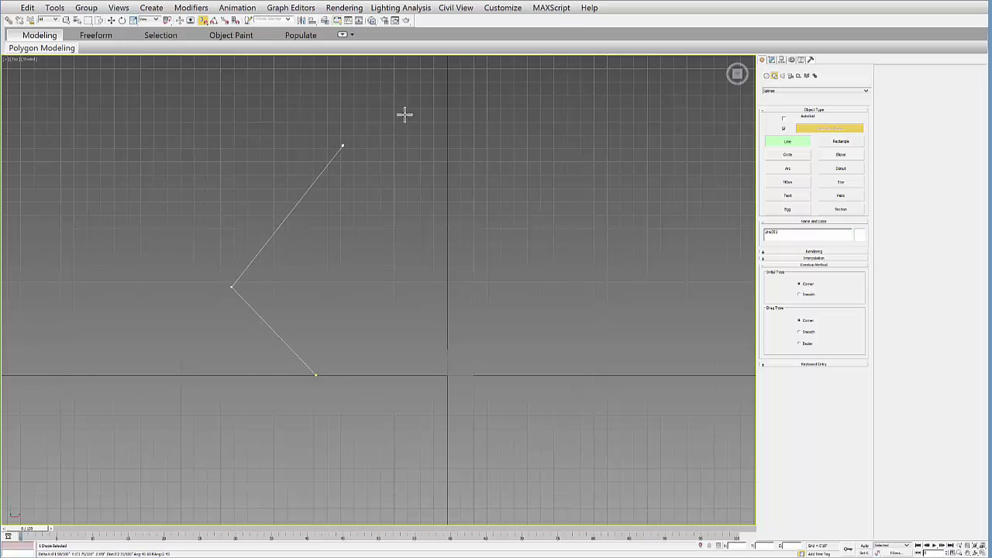
click(468, 100)
click(522, 108)
click(574, 208)
click(686, 185)
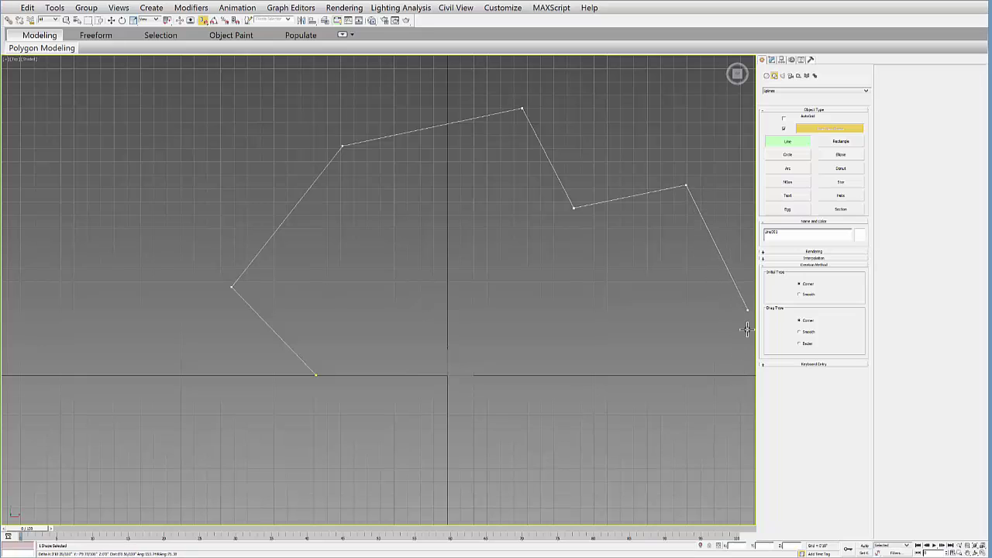
click(746, 310)
click(724, 374)
right_click(724, 374)
Draw a small three-sided open Line spline of four corner vertices inside the large one, with both ends on the horizontal axis
middle_drag(519, 332, 482, 338)
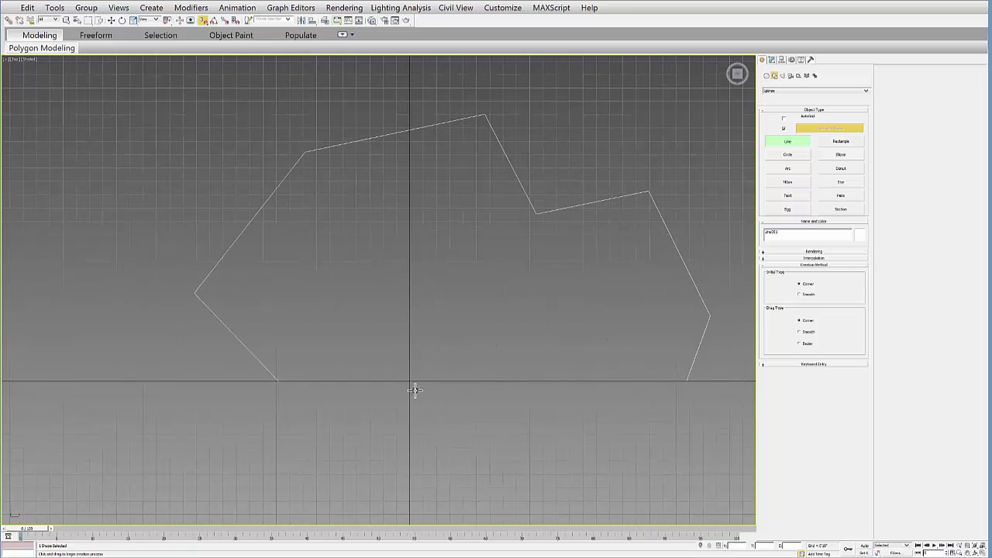
click(426, 379)
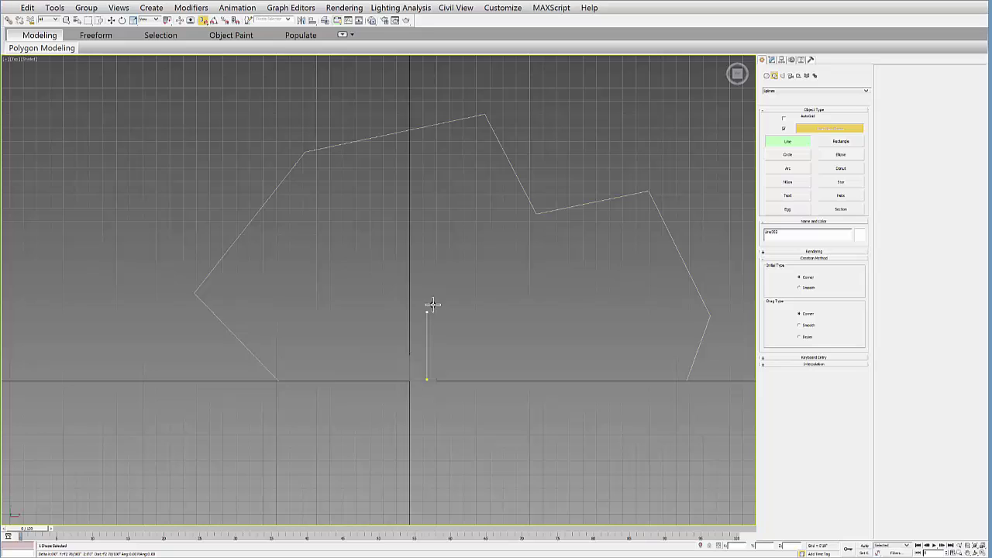
click(426, 278)
click(476, 278)
click(475, 379)
right_click(473, 378)
In the Perspective view, raise the third and sixth vertices of the large line above the ground plane
middle_drag(470, 349, 394, 352)
key(p)
scroll(445, 364, up, 5)
scroll(395, 352, up, 4)
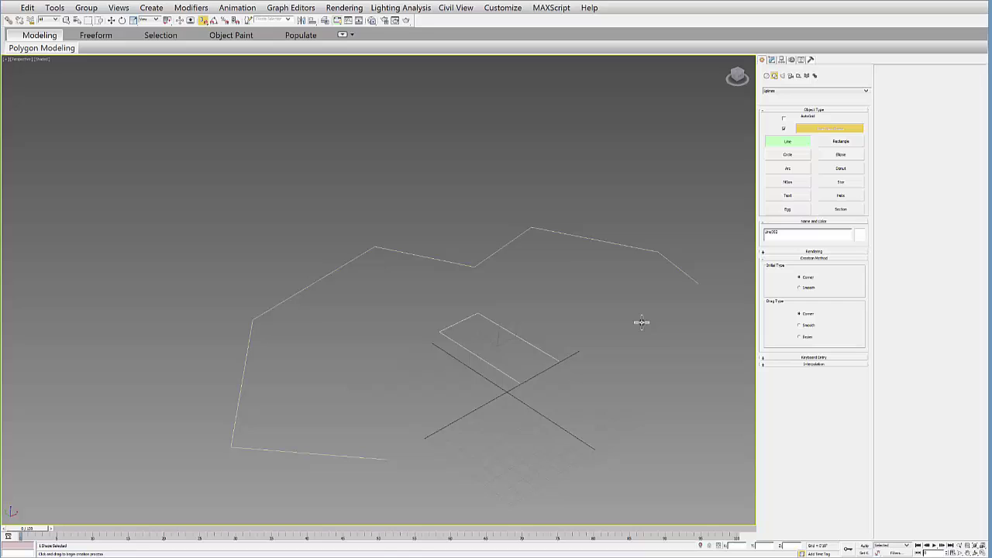
click(67, 21)
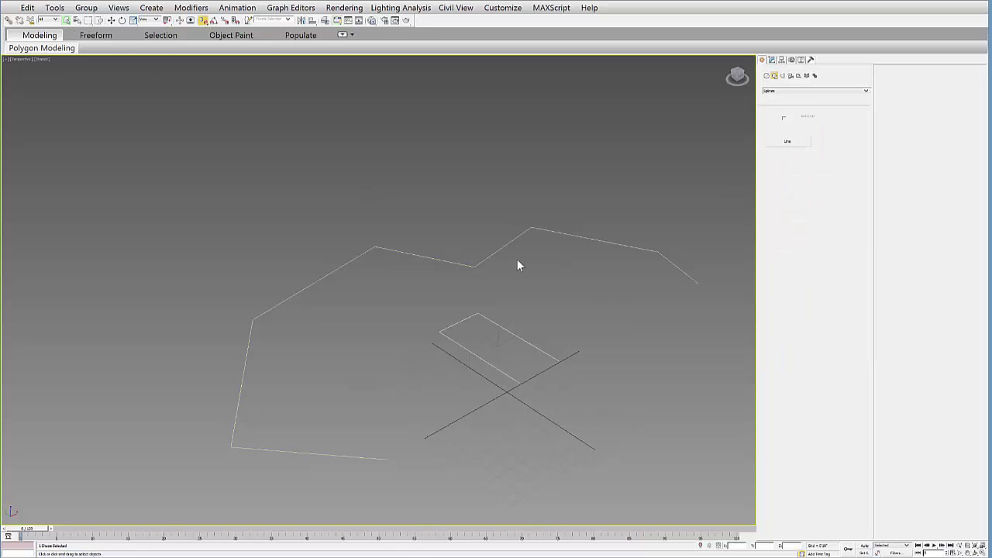
click(771, 60)
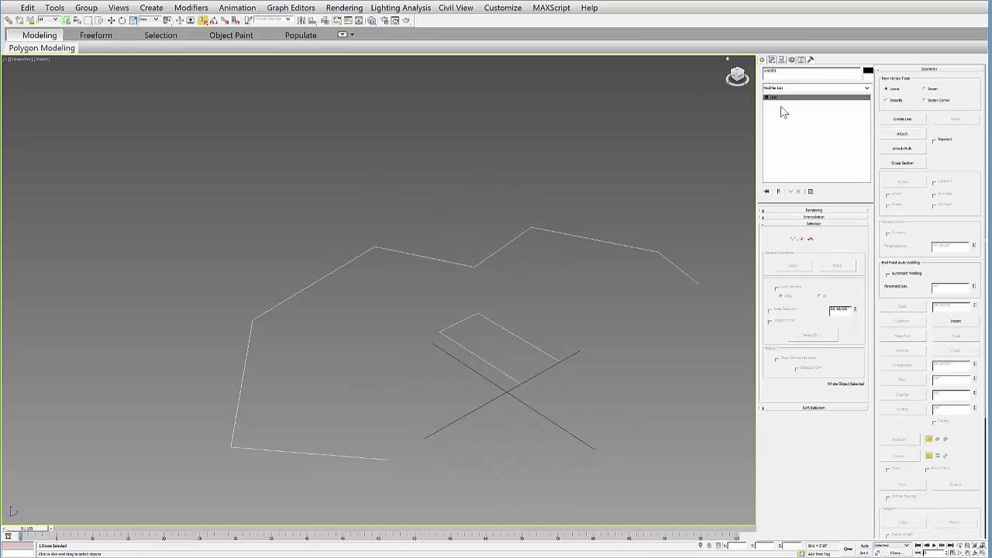
click(767, 97)
click(778, 102)
drag(504, 210, 549, 239)
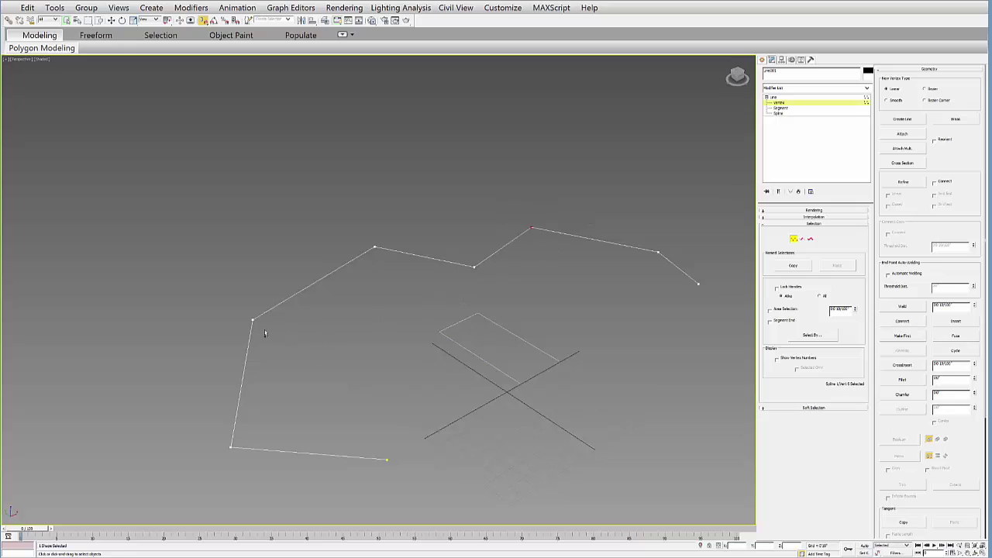
ctrl+drag(223, 301, 223, 301)
click(111, 20)
alt+middle_drag(369, 304, 349, 272)
drag(240, 272, 238, 233)
alt+middle_drag(303, 331, 393, 277)
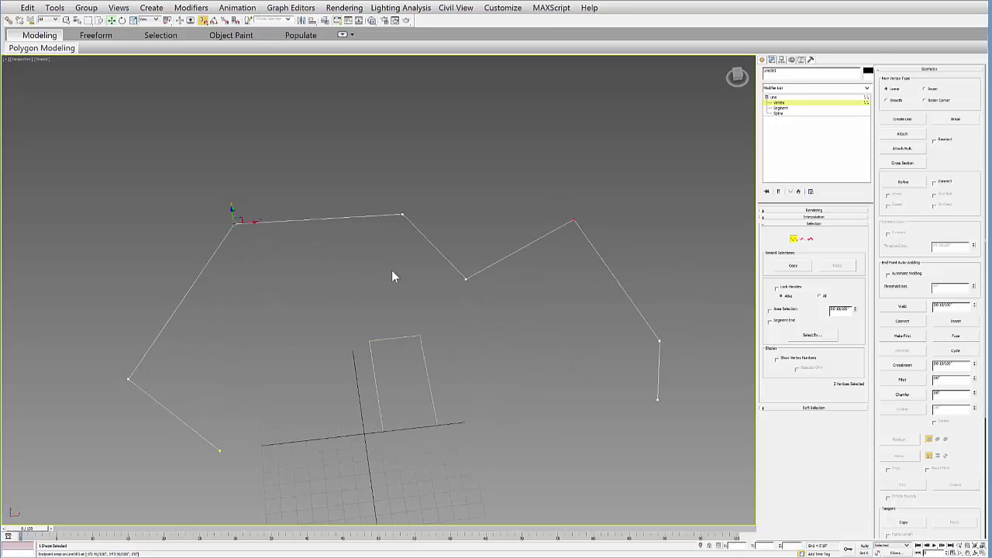
Lower the fourth vertex of the large line vertically below the ground plane and leave vertex editing
click(409, 212)
click(416, 219)
click(405, 214)
alt+middle_drag(418, 265, 465, 201)
drag(403, 196, 403, 230)
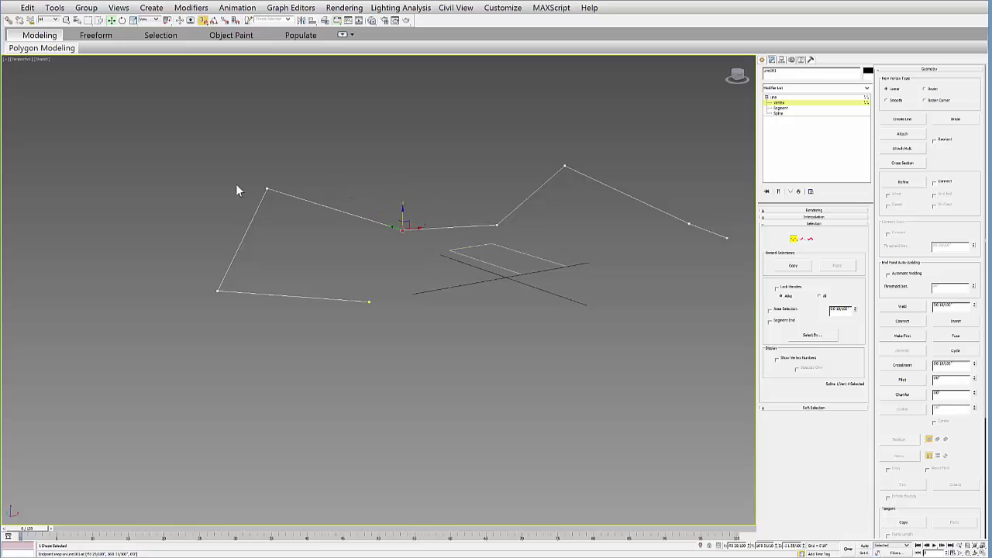
alt+middle_drag(571, 261, 520, 306)
middle_drag(532, 348, 444, 318)
click(776, 97)
Select all vertices of the large line to check its vertex count
alt+middle_drag(444, 240, 397, 269)
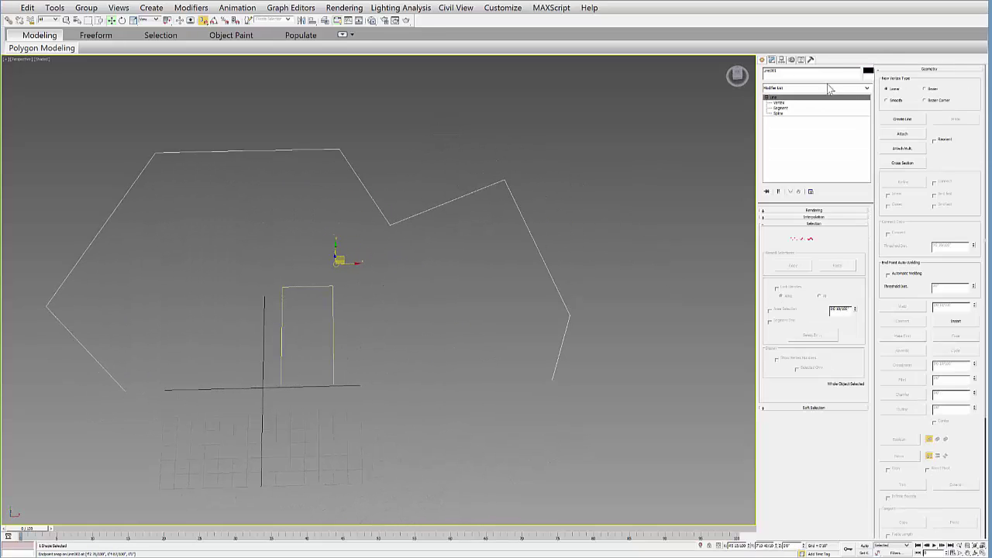
click(778, 103)
middle_drag(285, 297, 356, 310)
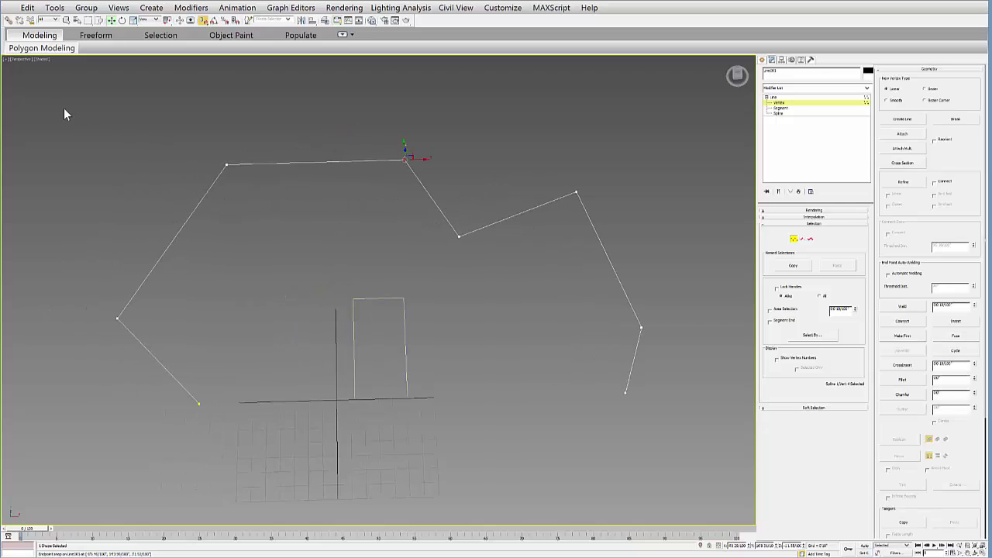
key(ctrl+a)
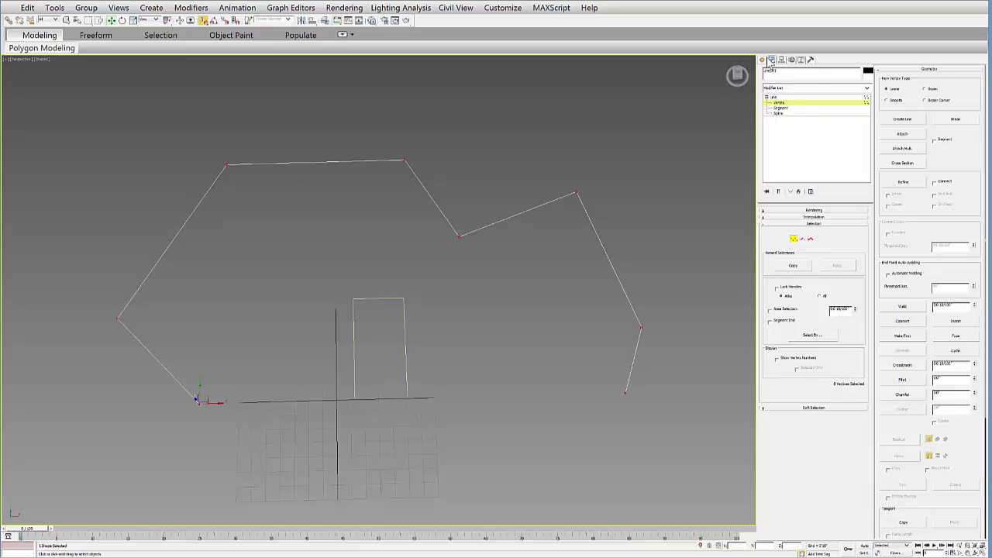
click(775, 97)
Select all vertices of the small line to compare its vertex count with the large line
drag(459, 283, 381, 346)
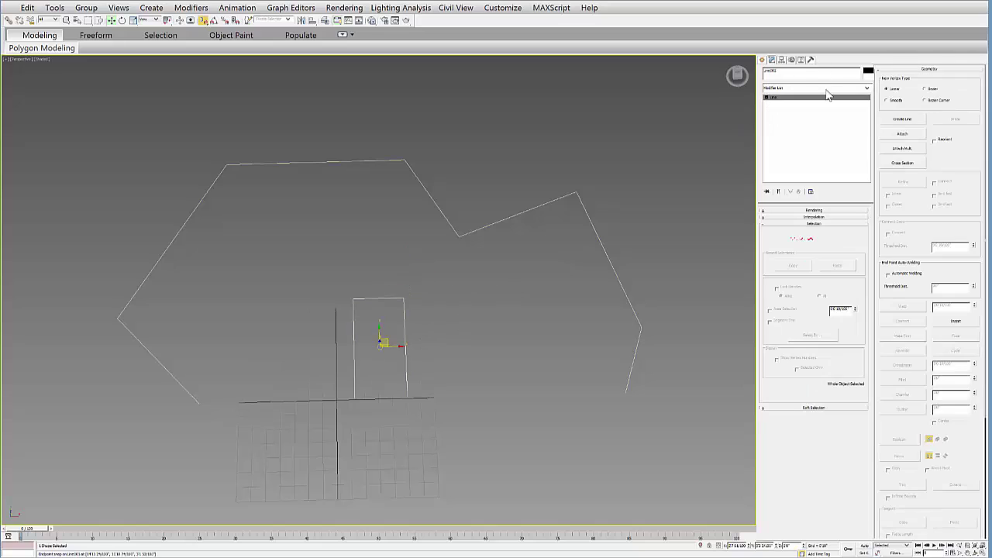
key(1)
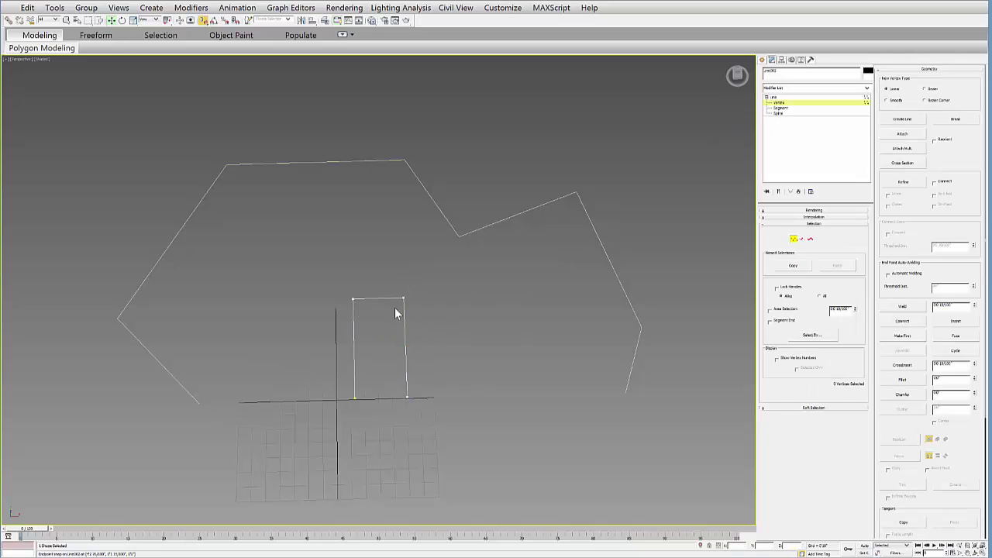
drag(338, 302, 422, 411)
click(354, 299)
scroll(386, 362, down, 2)
scroll(390, 380, up, 2)
middle_drag(368, 339, 361, 349)
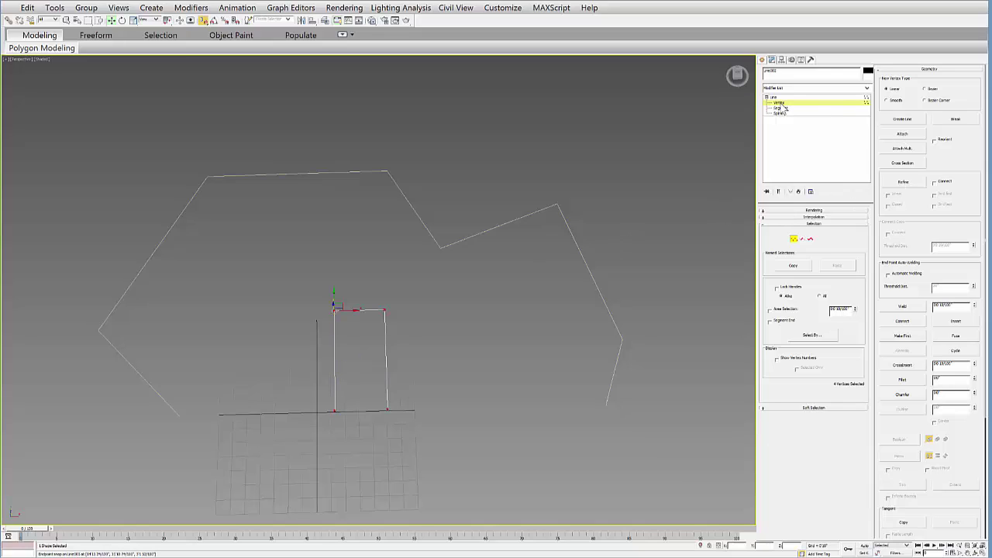
Refine the small line with four extra vertices: one on the first side, one on the top and two on the last side
click(902, 183)
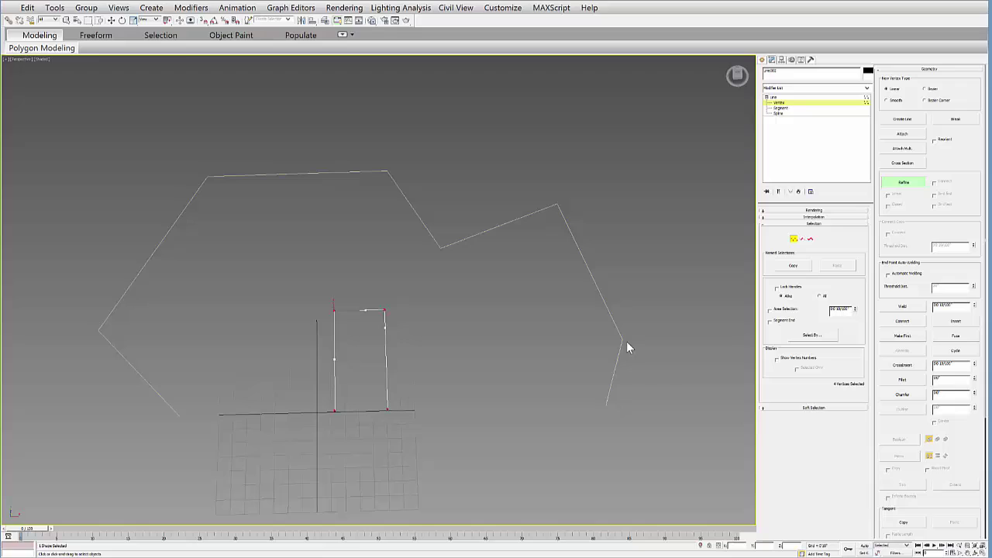
click(900, 184)
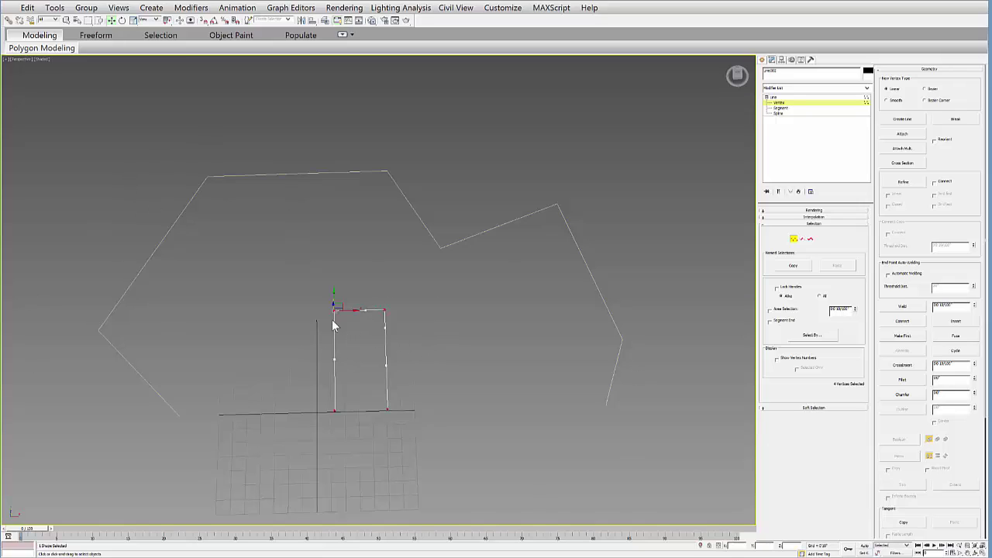
click(775, 97)
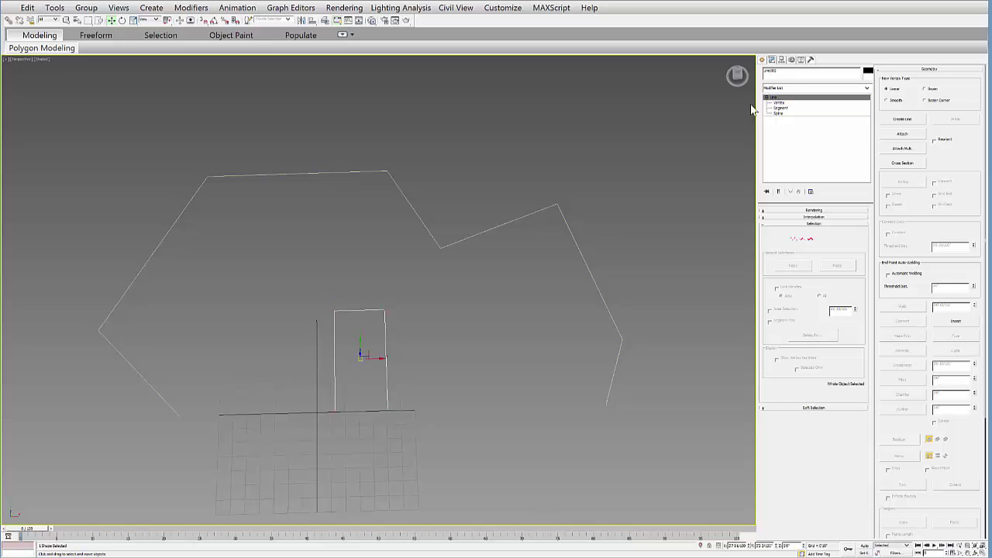
Turn the small line into a Morph compound object
click(418, 325)
alt+middle_drag(418, 326, 471, 271)
drag(471, 271, 422, 222)
alt+middle_drag(446, 322, 465, 303)
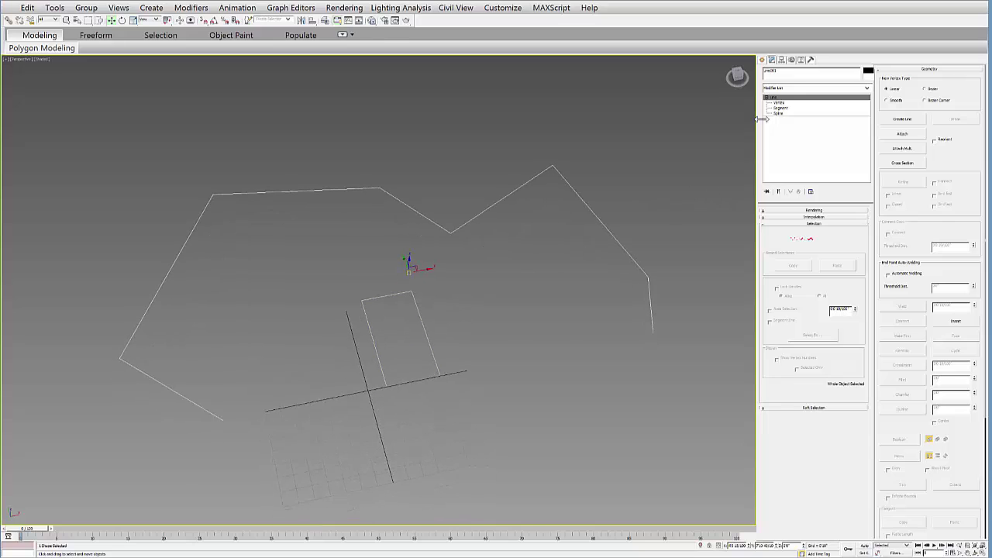
drag(476, 354, 411, 334)
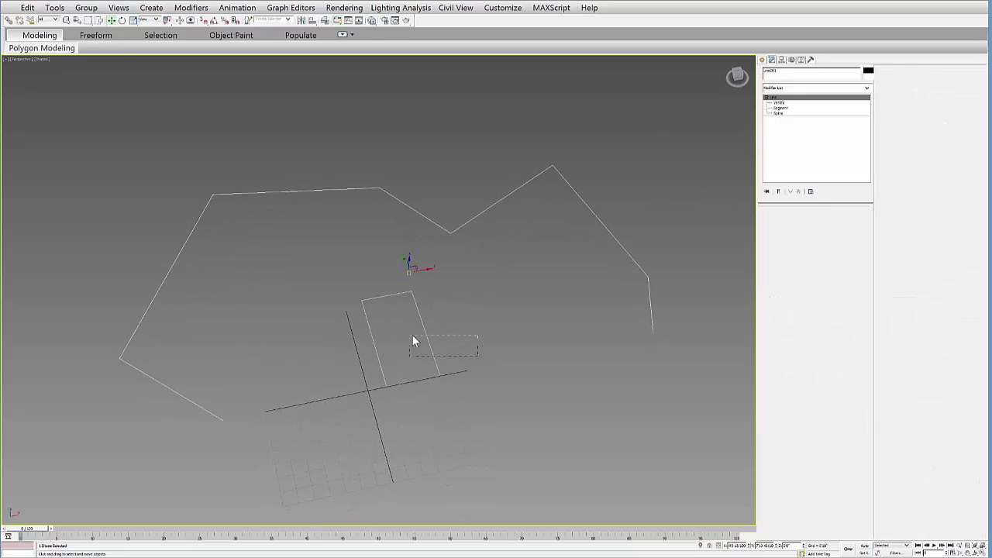
middle_drag(295, 477, 300, 468)
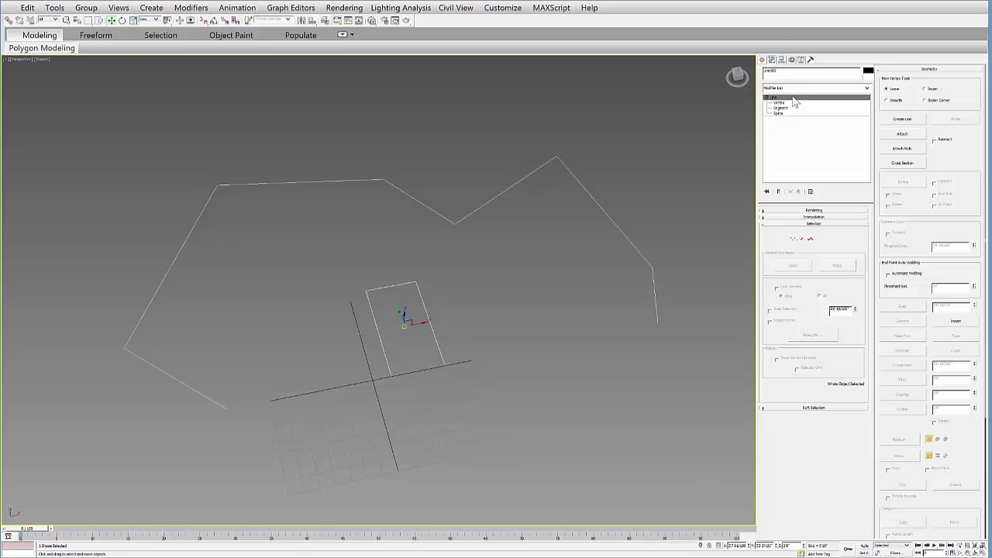
click(763, 59)
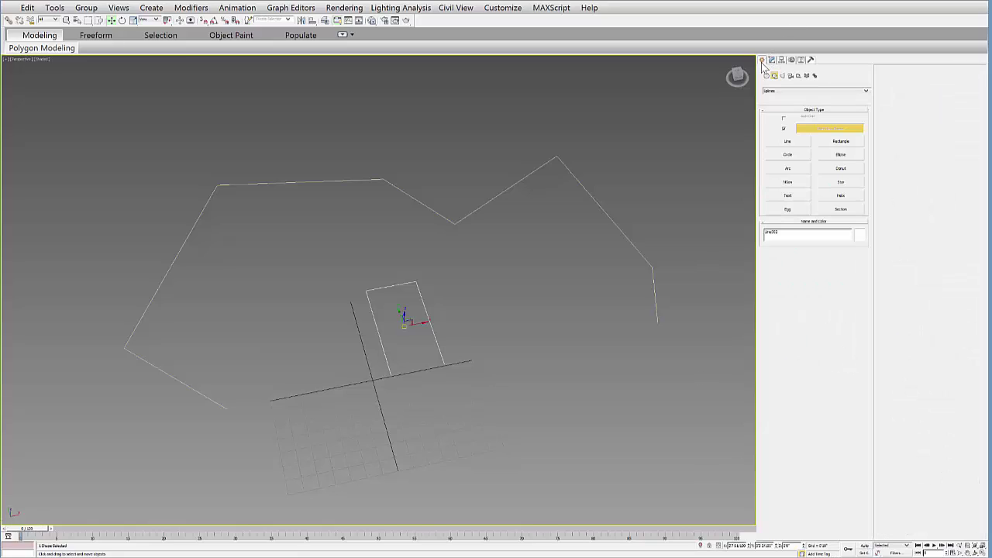
click(766, 76)
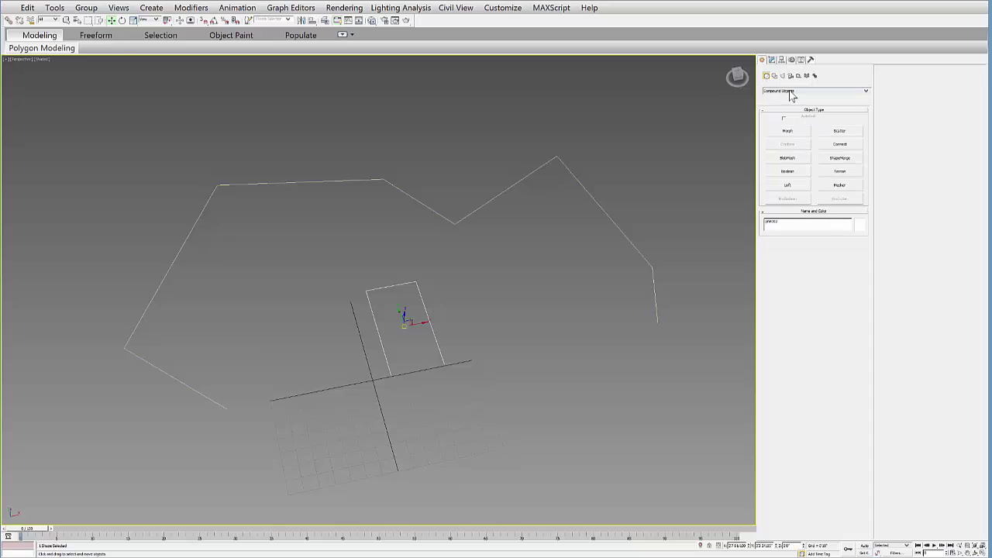
click(793, 91)
click(793, 90)
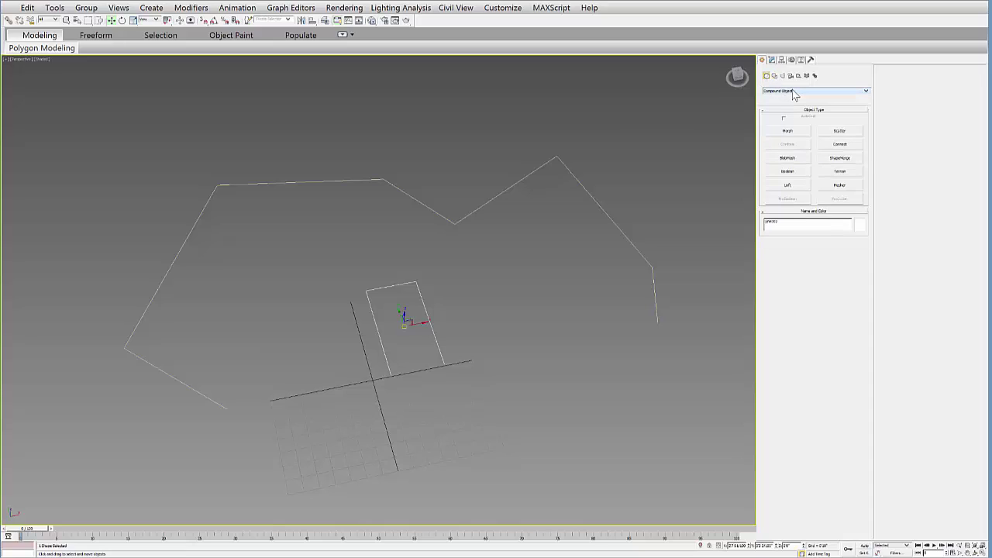
click(787, 185)
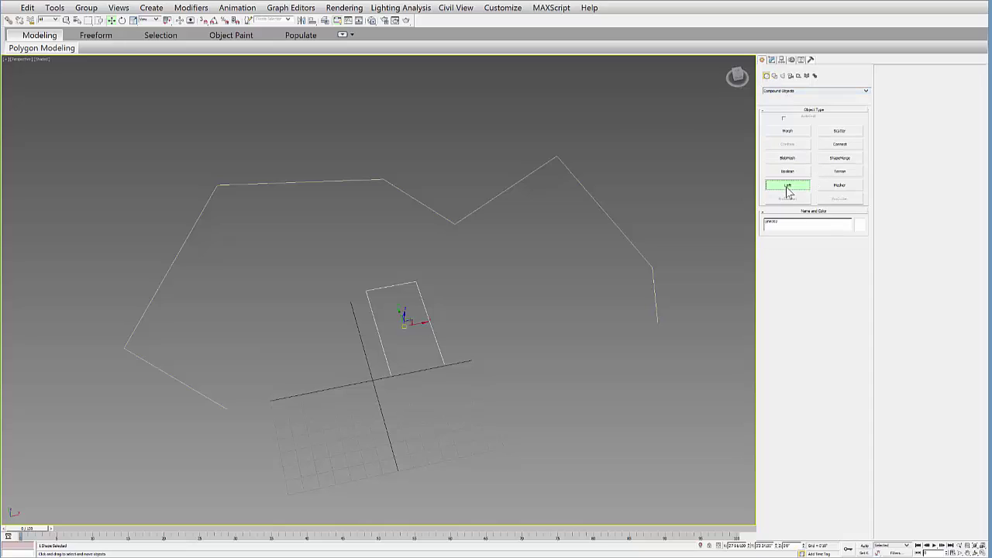
click(791, 131)
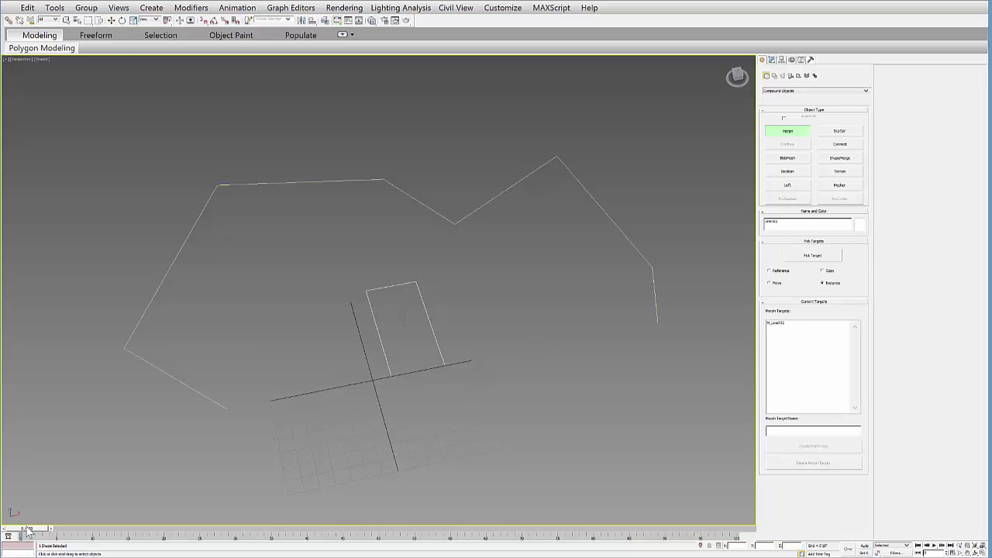
Pick the large line as an instance morph target at frame 100, and scrub the timeline back to about frame 21
drag(27, 530, 759, 507)
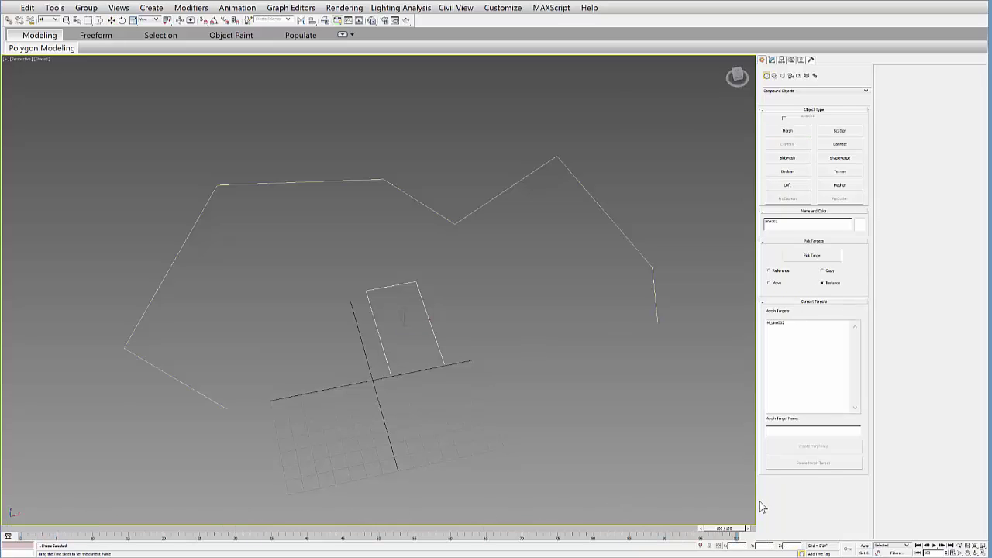
click(788, 131)
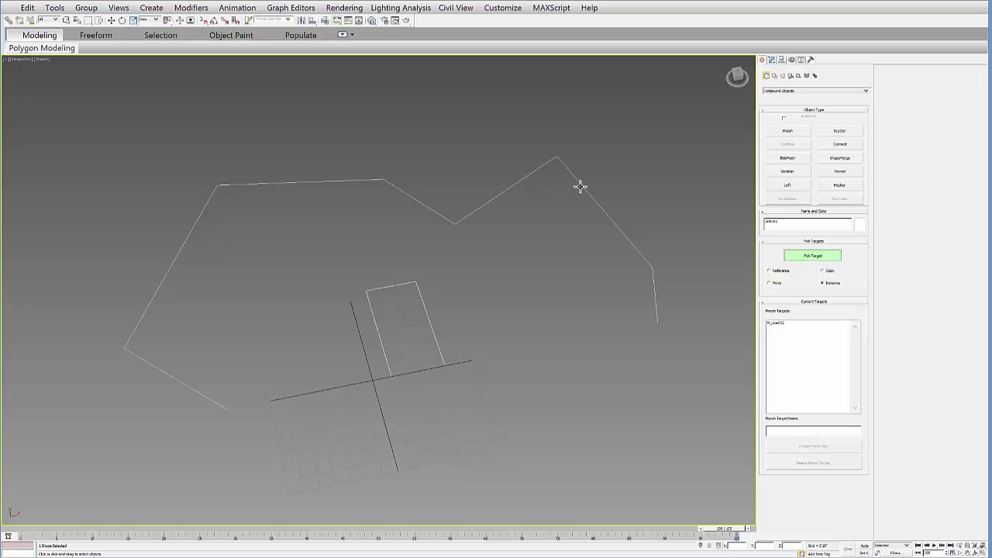
click(580, 187)
drag(710, 533, 294, 533)
drag(393, 555, 174, 535)
Add an Edit Spline modifier to the morphed line and select its whole spline at spline level
click(773, 60)
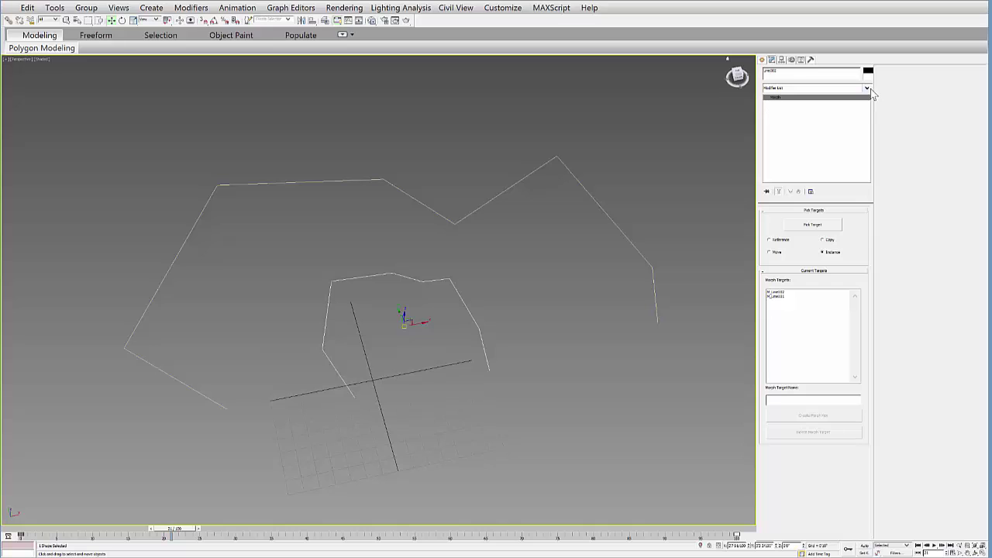
click(868, 88)
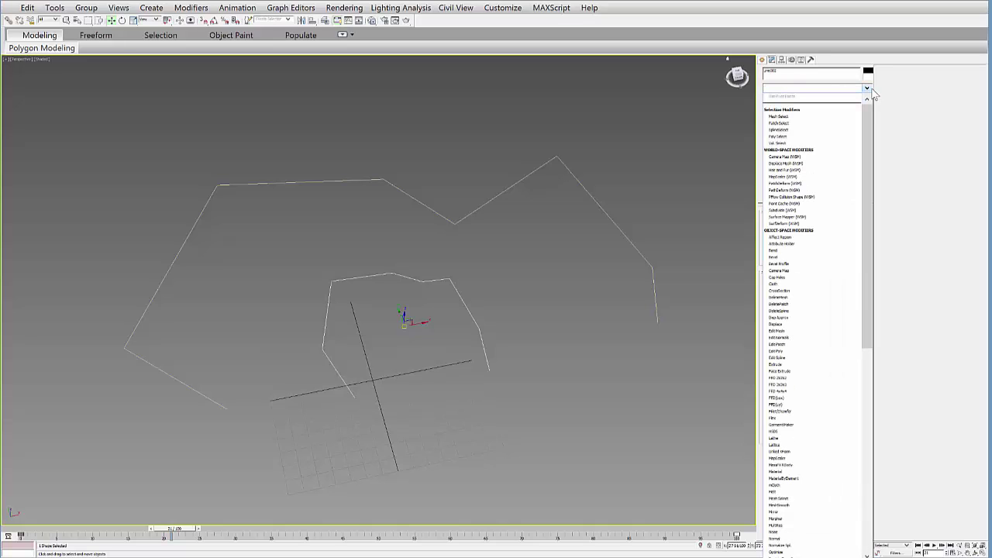
click(780, 357)
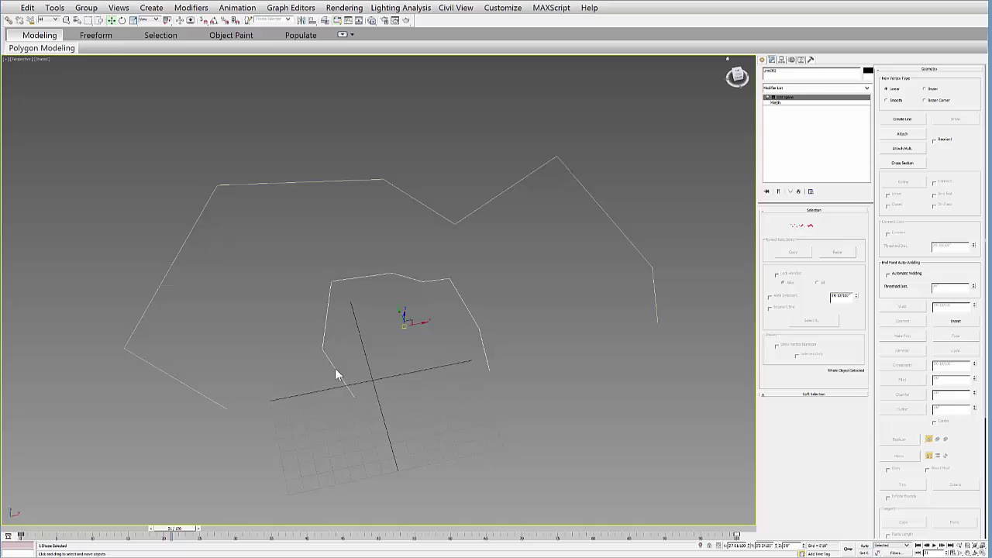
click(768, 98)
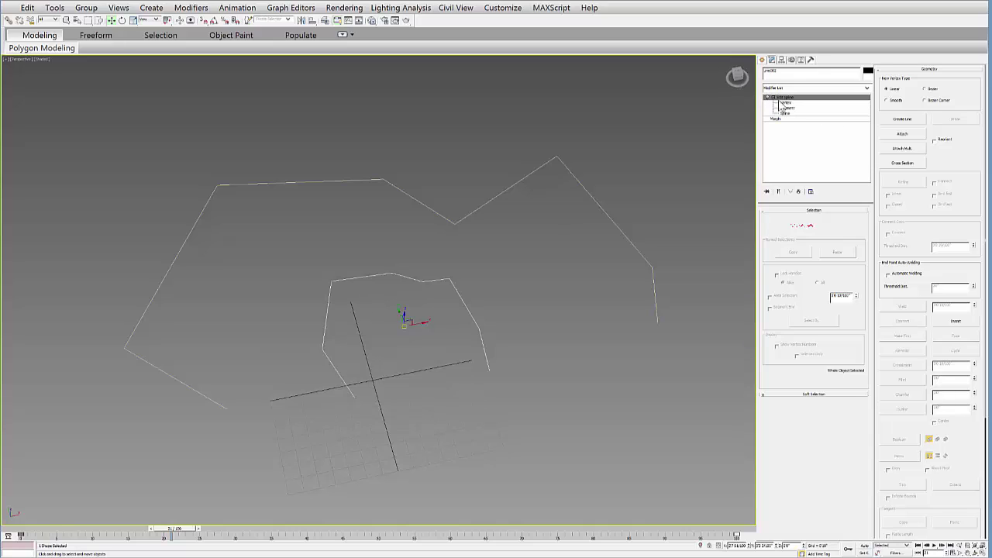
click(786, 113)
click(423, 281)
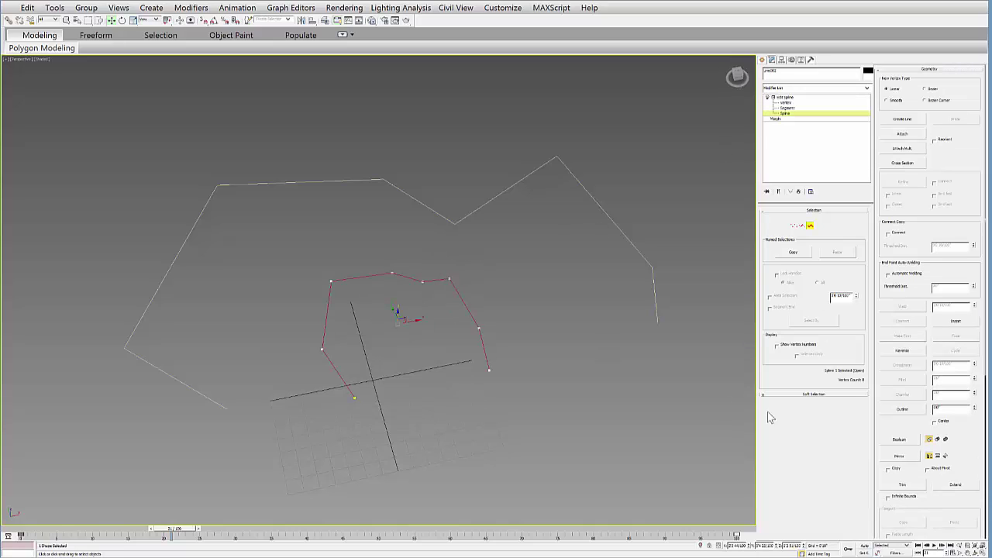
Detach a copy of the selected spline as a separate shape at frame 21, keeping the default name
drag(911, 423, 916, 300)
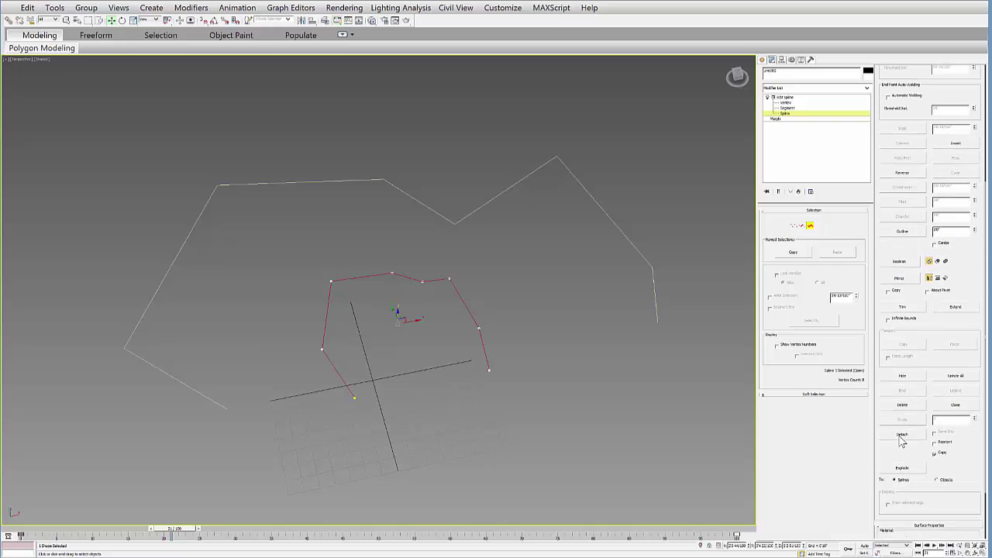
click(902, 434)
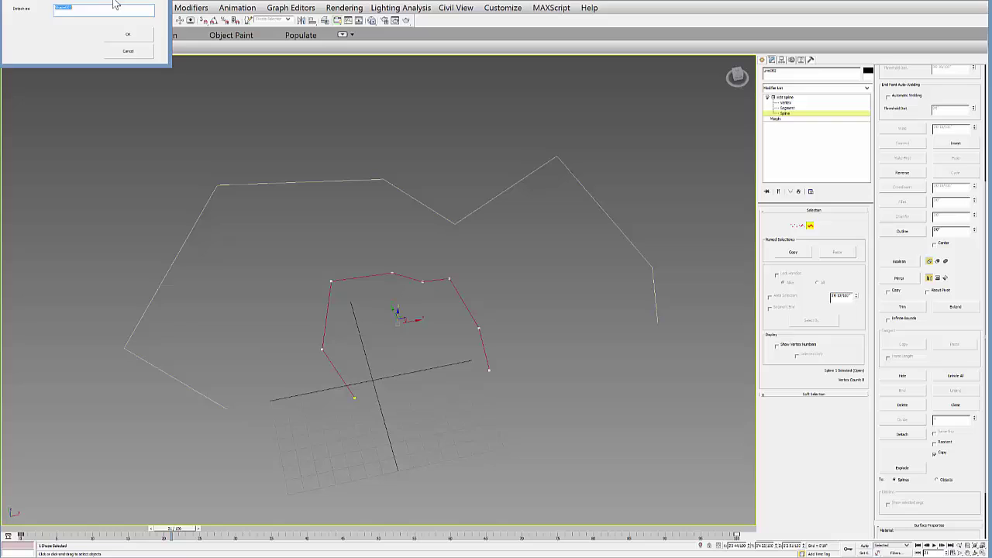
drag(99, 0, 154, 62)
click(185, 114)
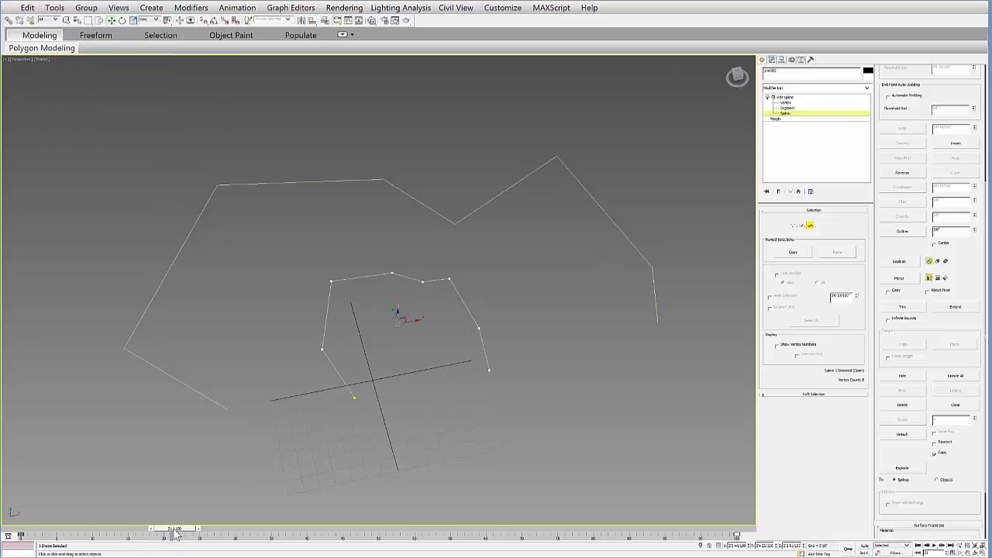
Move the timeline to about frame 59 and detach another copy of the spline as a separate shape
drag(177, 533, 443, 539)
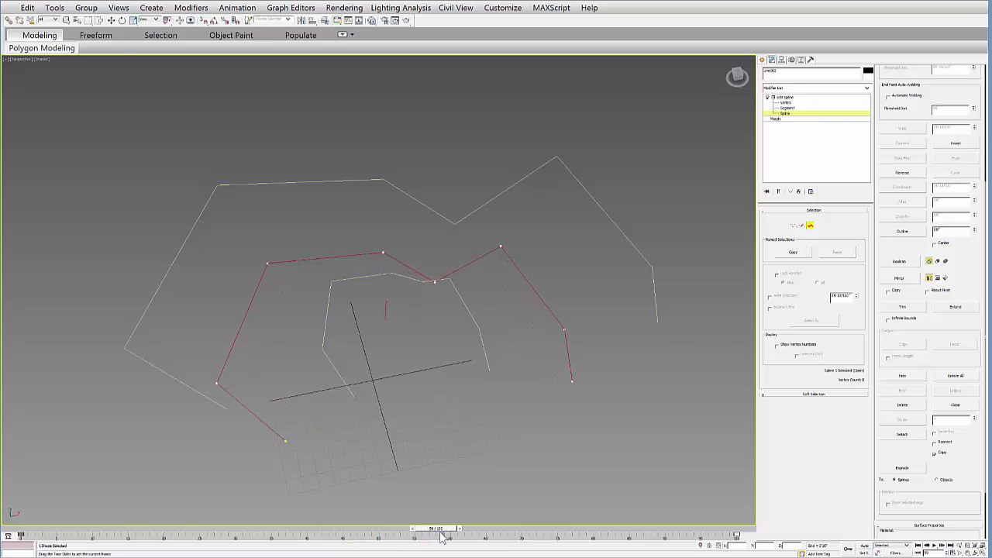
click(902, 434)
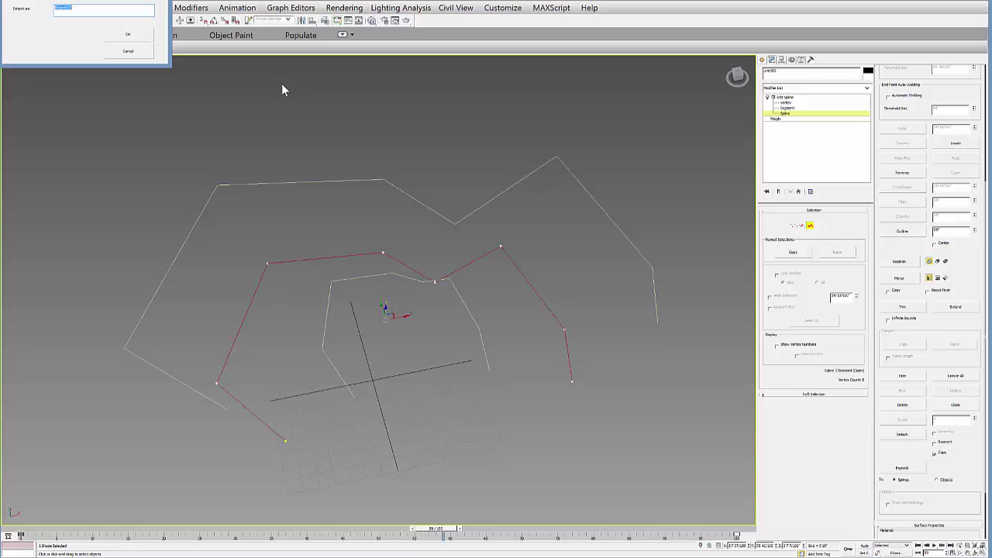
click(140, 36)
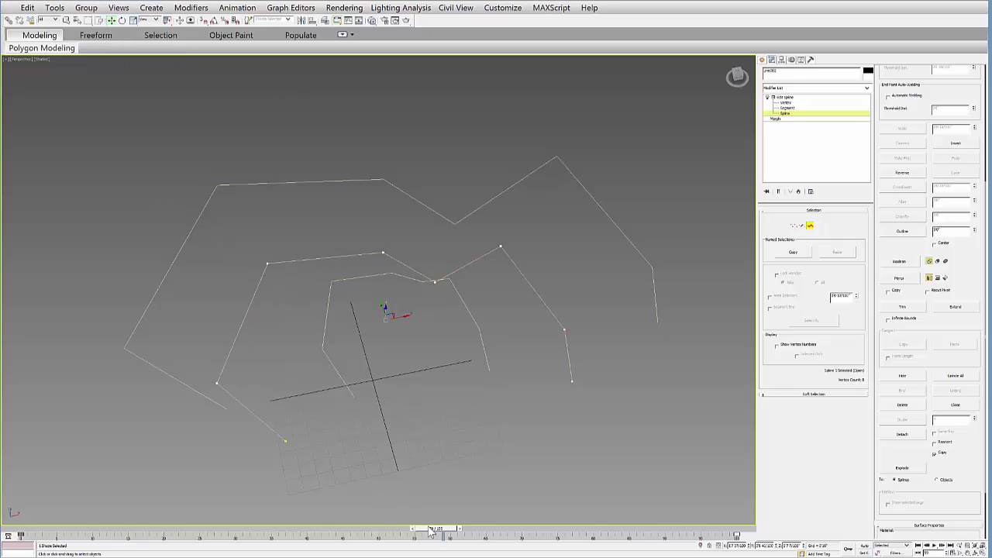
Return the timeline to frame 0 and detach a copy of the small rectangular spline as a separate shape
drag(431, 531, 27, 534)
key(w)
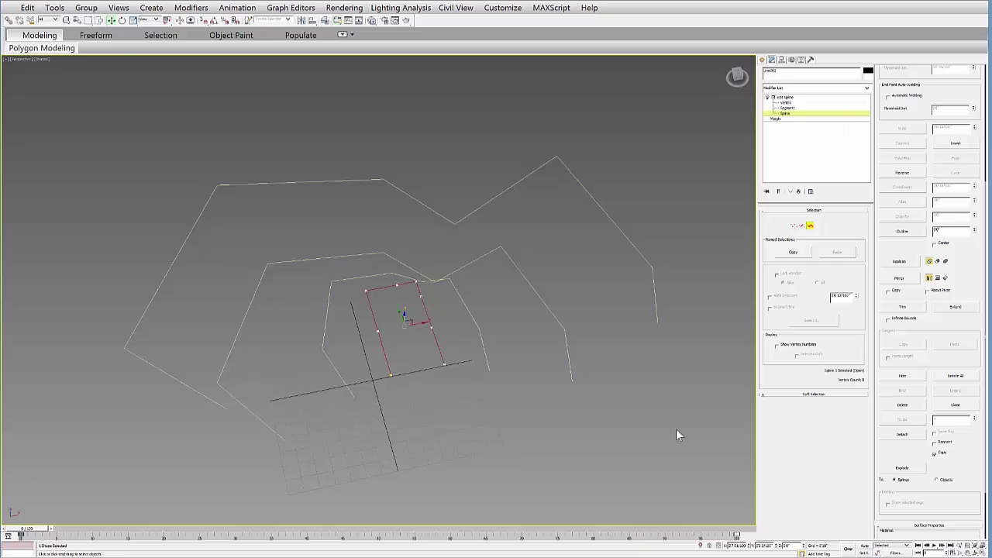
click(903, 434)
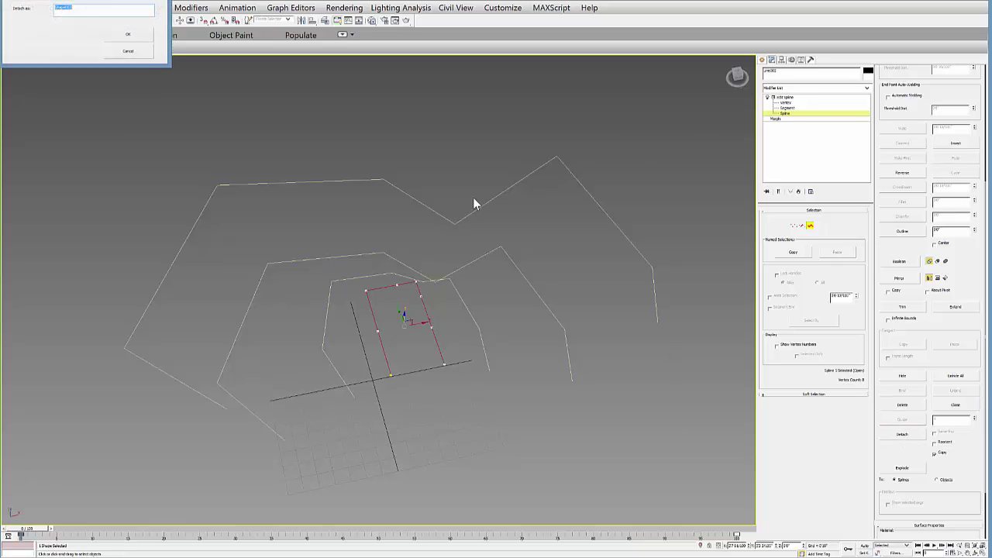
click(133, 32)
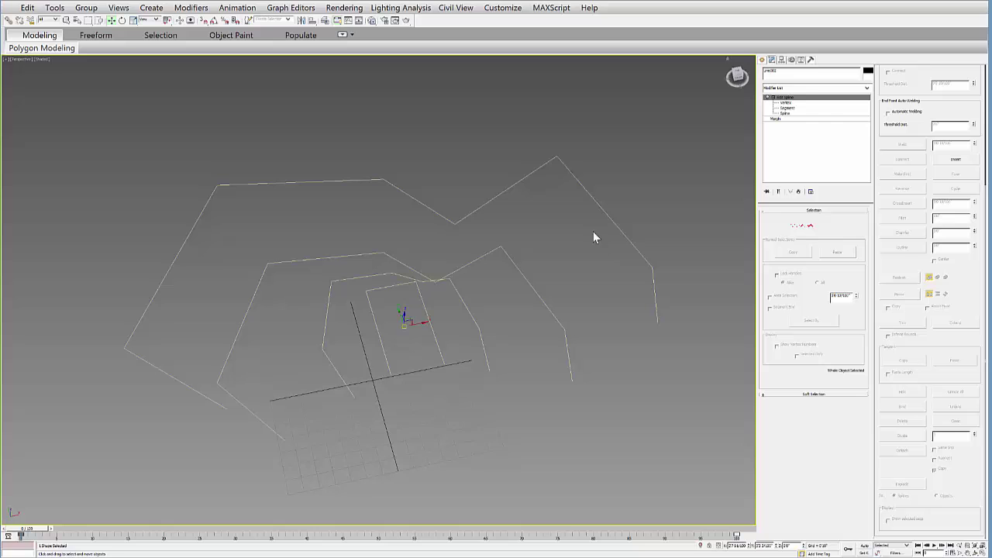
Hide the original morphing line, select the large outer line and display the scene from the top
right_click(455, 328)
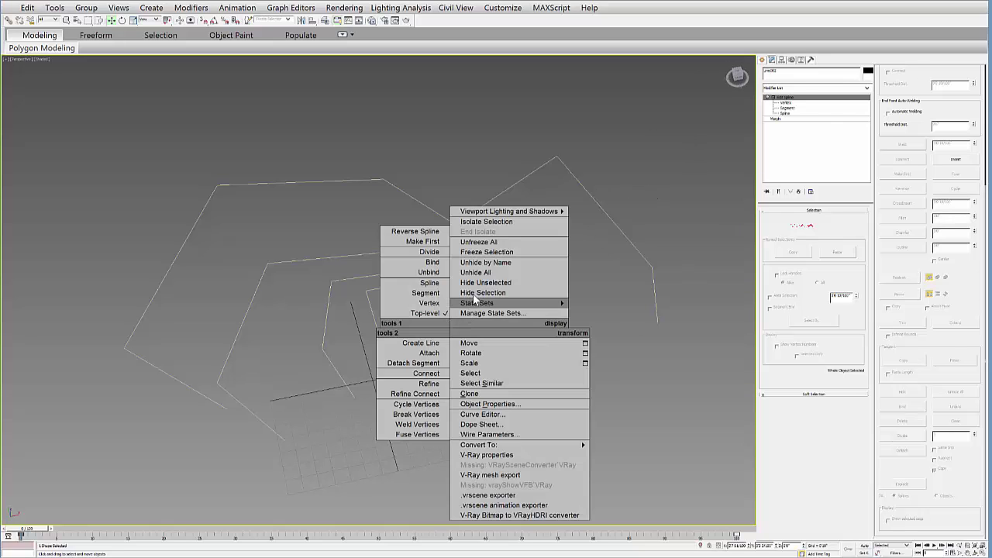
click(441, 292)
drag(404, 204, 404, 204)
key(t)
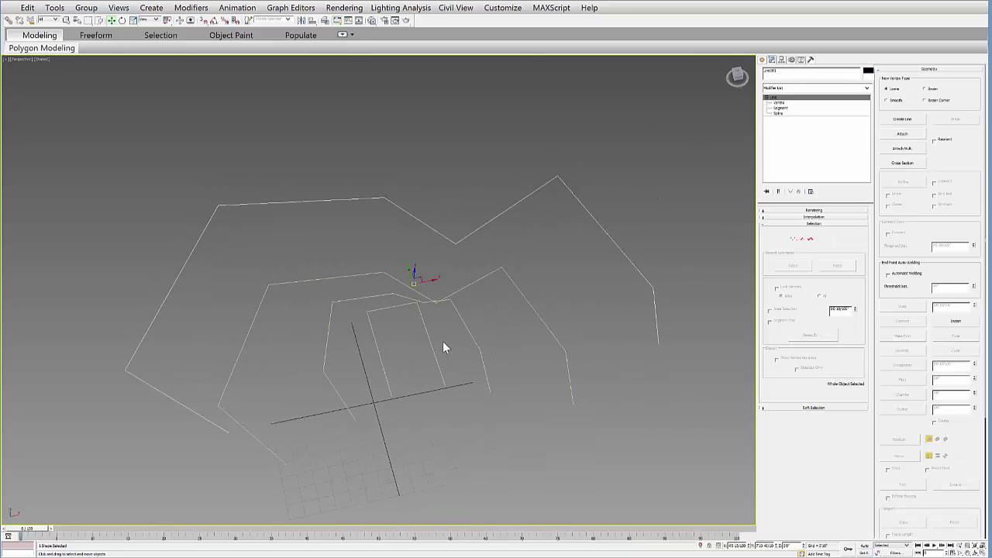
Try to move the smaller intermediate line up along Y by eye to the base of the rectangular line
drag(530, 427, 487, 312)
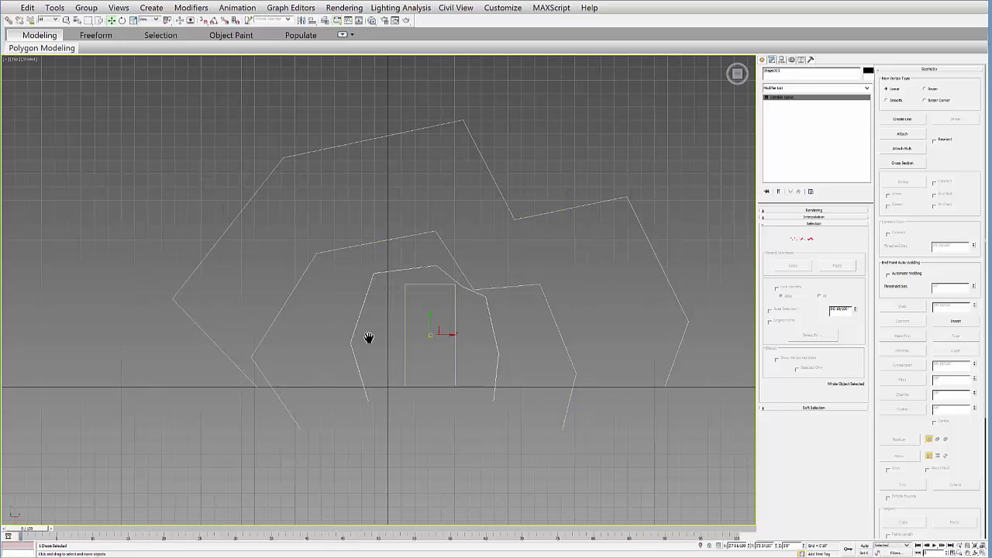
middle_drag(357, 342, 350, 366)
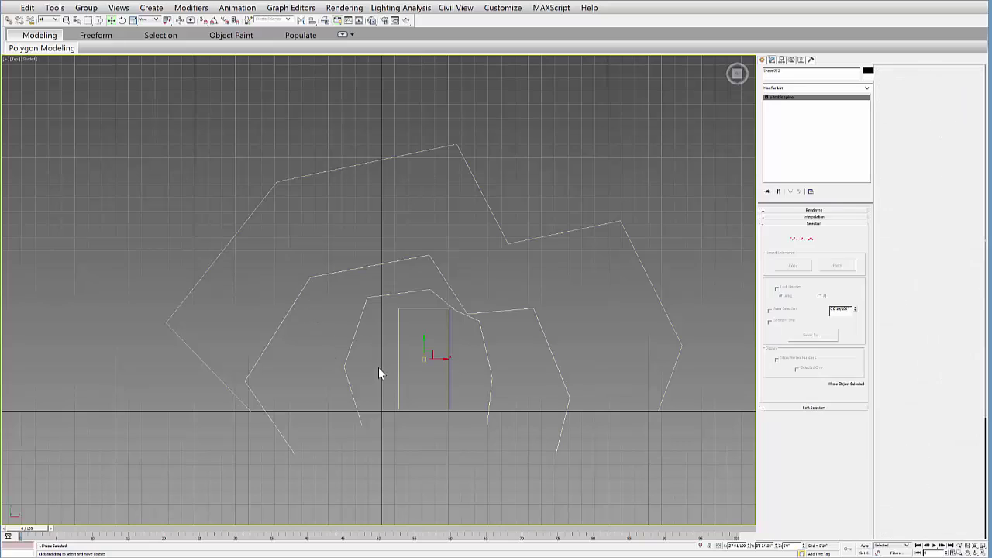
drag(425, 343, 423, 322)
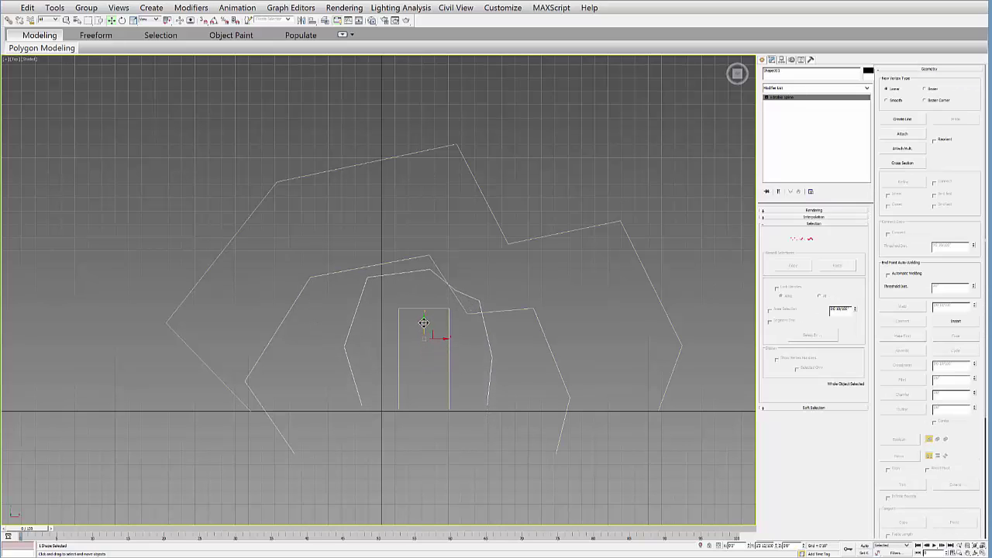
Turn on snapping with Pivot and Endpoint snaps and axis constraints enabled
right_click(204, 22)
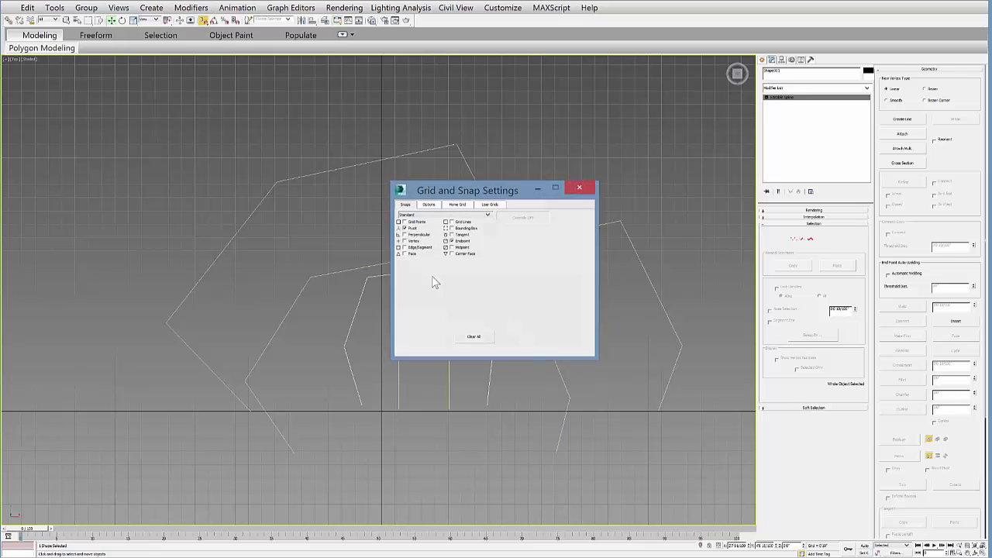
click(429, 204)
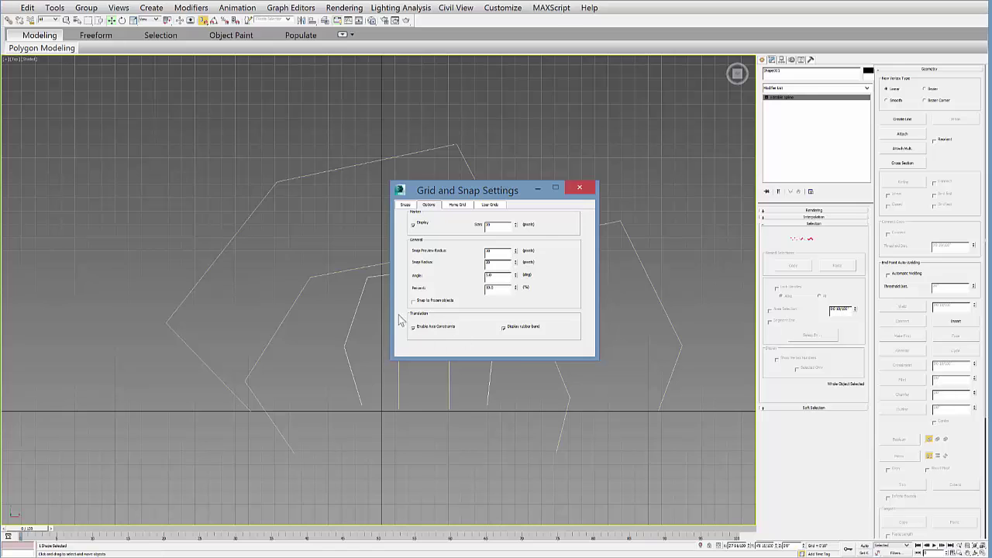
click(583, 191)
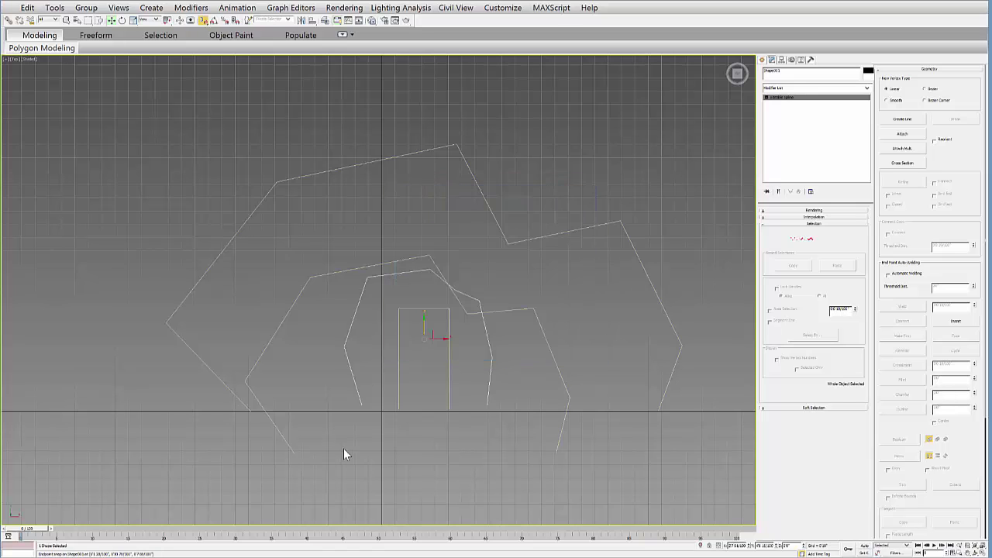
Snap the smaller intermediate line's lower endpoint vertically level with the base endpoint of the rectangular line
middle_drag(344, 450, 348, 432)
drag(429, 306, 423, 311)
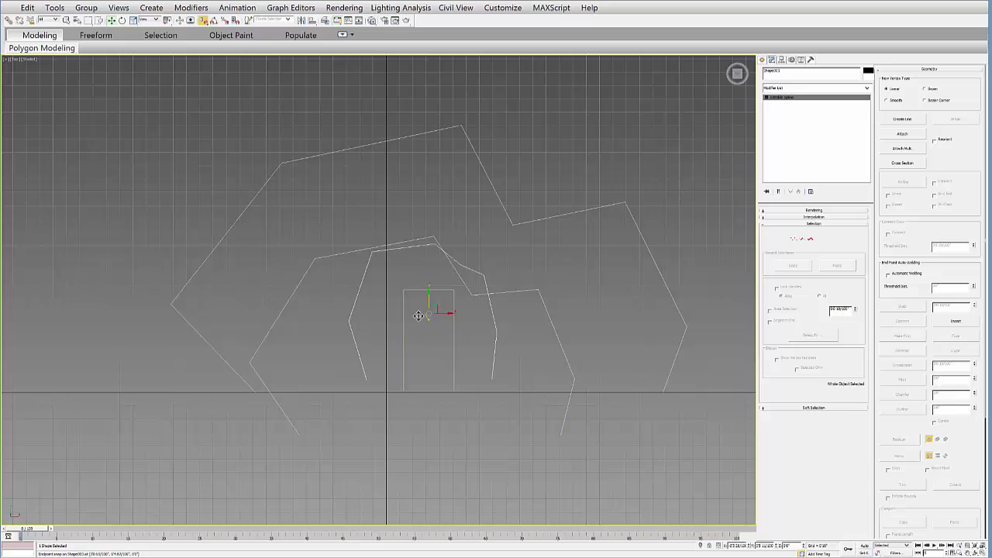
drag(367, 379, 403, 392)
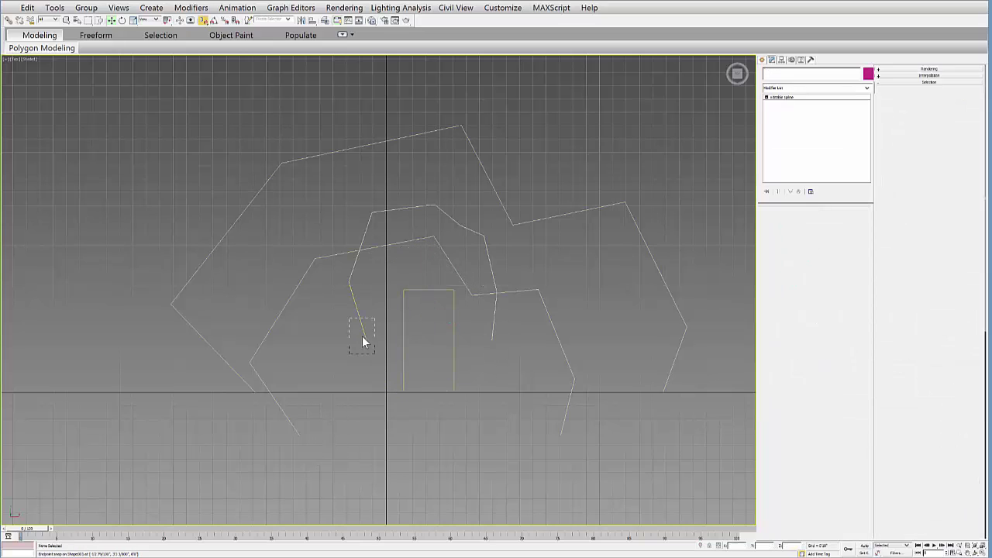
drag(365, 340, 403, 389)
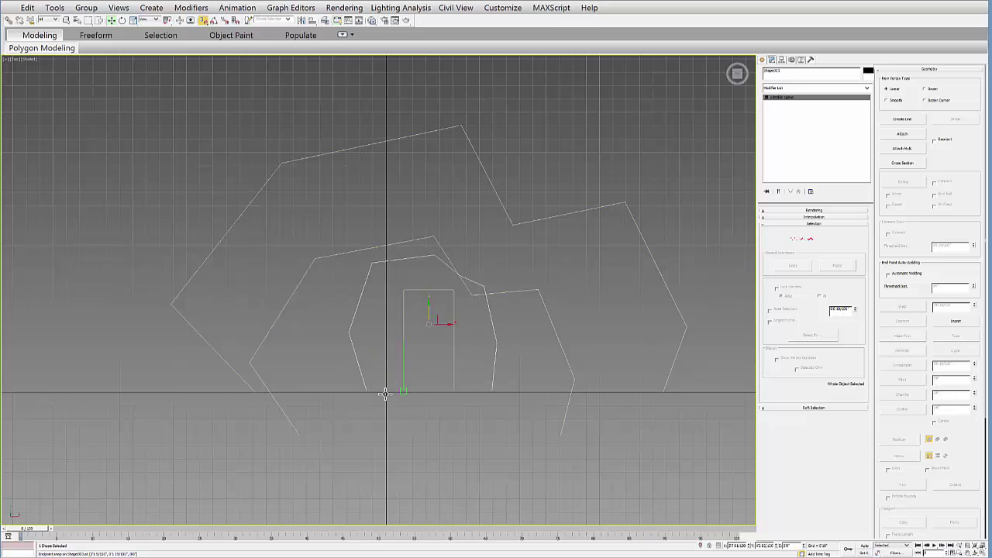
Snap the larger intermediate line's lower endpoint vertically to the same base level as the inner lines
click(297, 431)
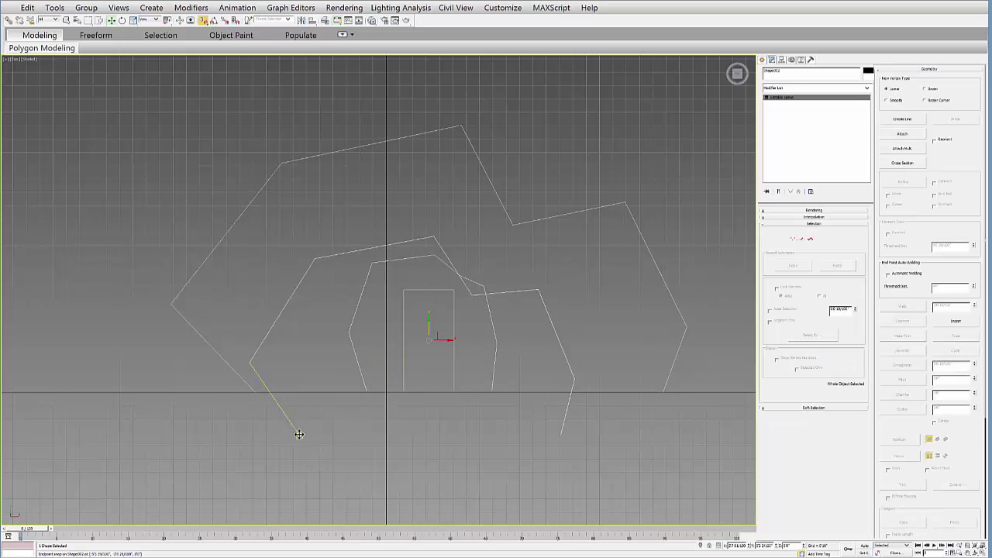
drag(299, 433, 364, 390)
drag(266, 415, 298, 391)
drag(261, 296, 300, 387)
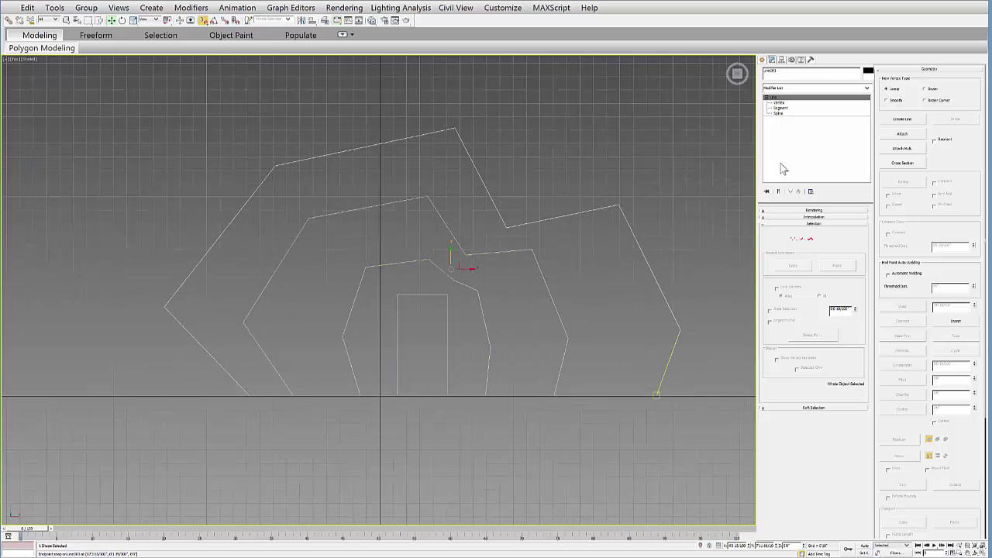
In the perspective view, attach both intermediate lines and the small rectangular line to the large outer line
key(p)
scroll(489, 354, down, 4)
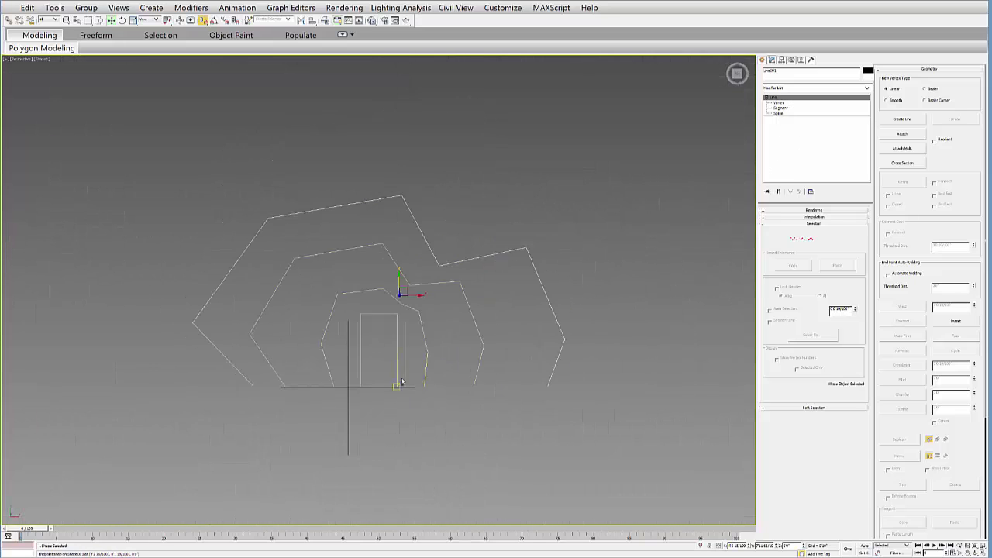
mouse_move(401, 293)
alt+middle_down()
mouse_move(441, 324)
mouse_move(407, 341)
mouse_move(444, 328)
mouse_move(398, 334)
mouse_move(365, 311)
mouse_move(365, 357)
alt+middle_up()
scroll(377, 313, up, 3)
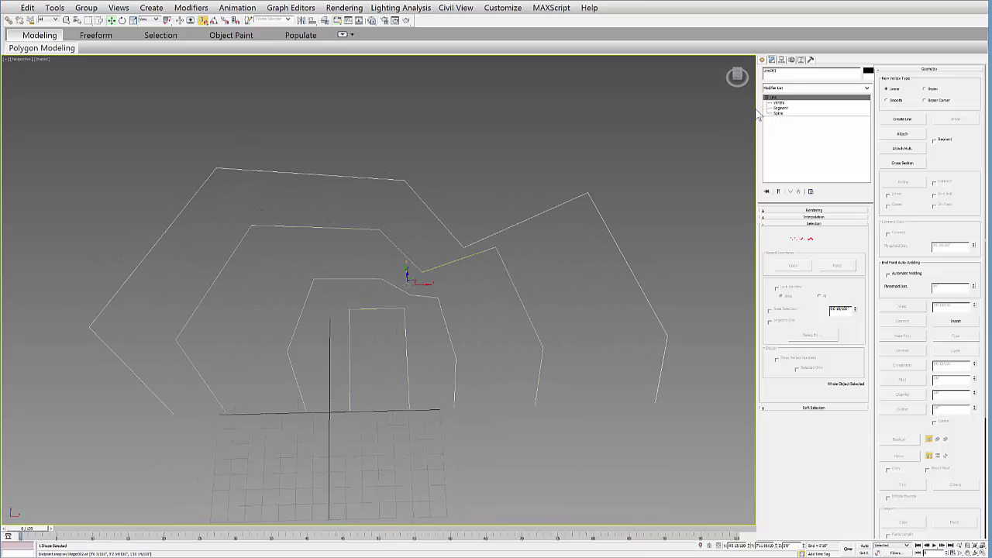
click(778, 103)
alt+middle_drag(450, 215, 442, 215)
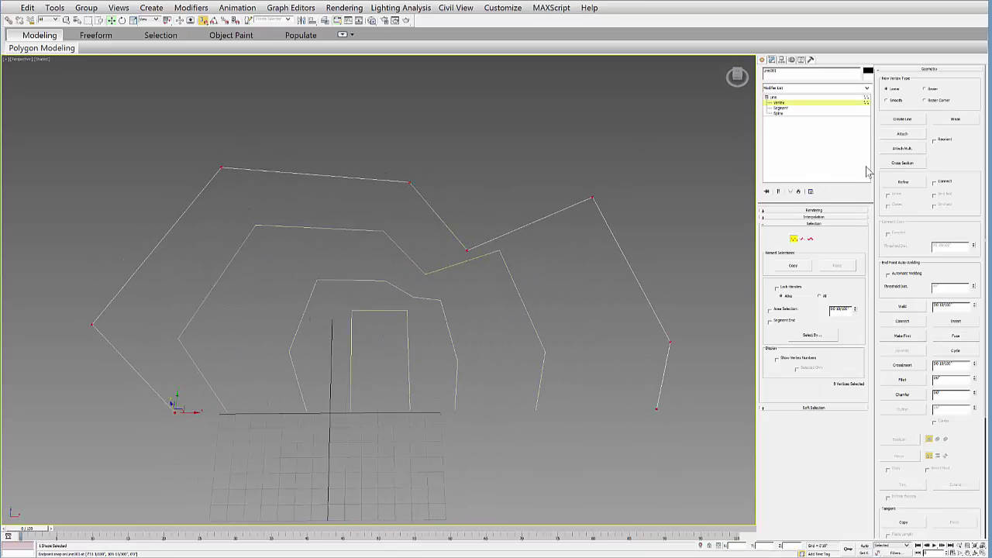
click(903, 135)
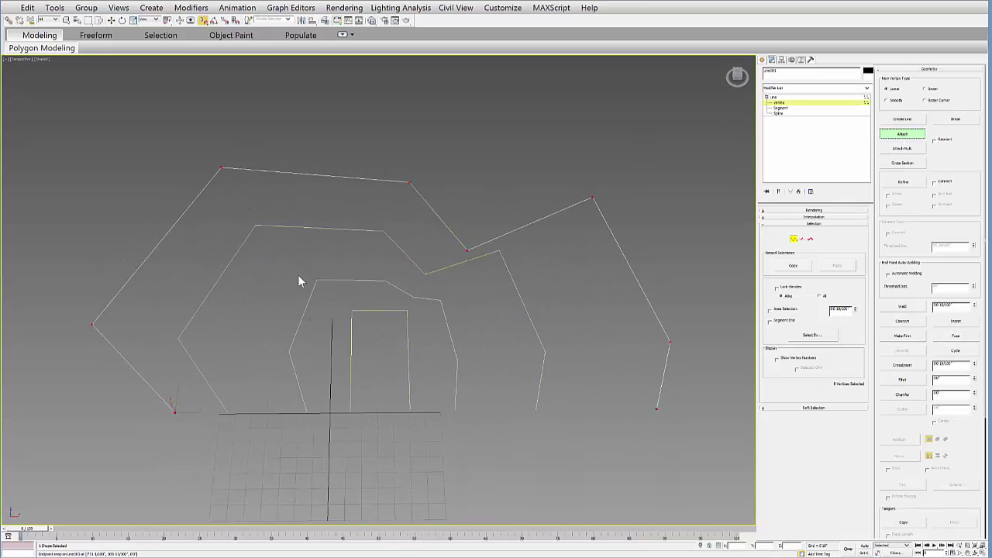
click(266, 226)
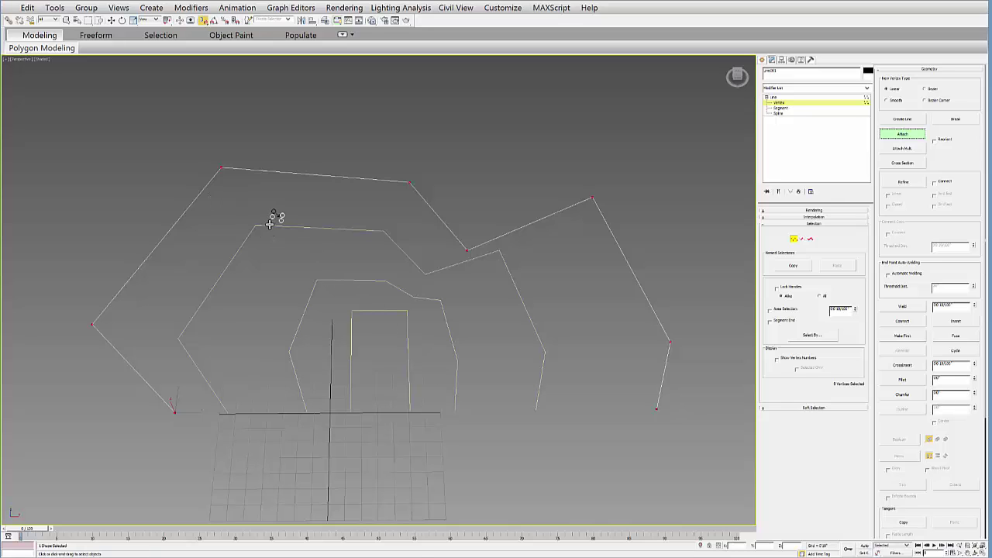
click(379, 310)
alt+middle_drag(377, 392, 397, 409)
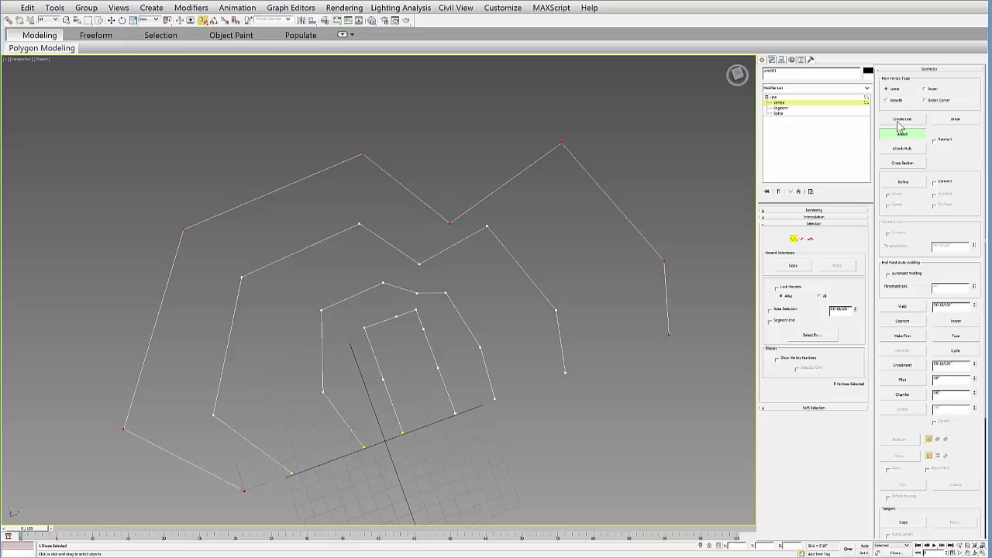
click(899, 135)
Convert the upper bend vertices at the matching crest of the outer and larger intermediate lines to Smooth
alt+middle_drag(268, 284, 242, 203)
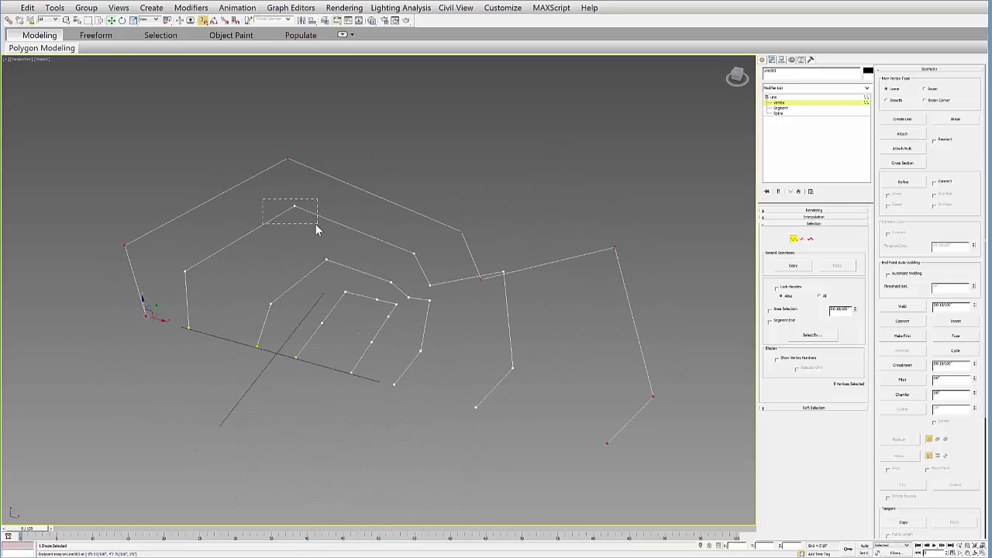
drag(317, 229, 317, 229)
alt+middle_drag(317, 230, 273, 150)
alt+middle_drag(317, 193, 271, 226)
click(265, 205)
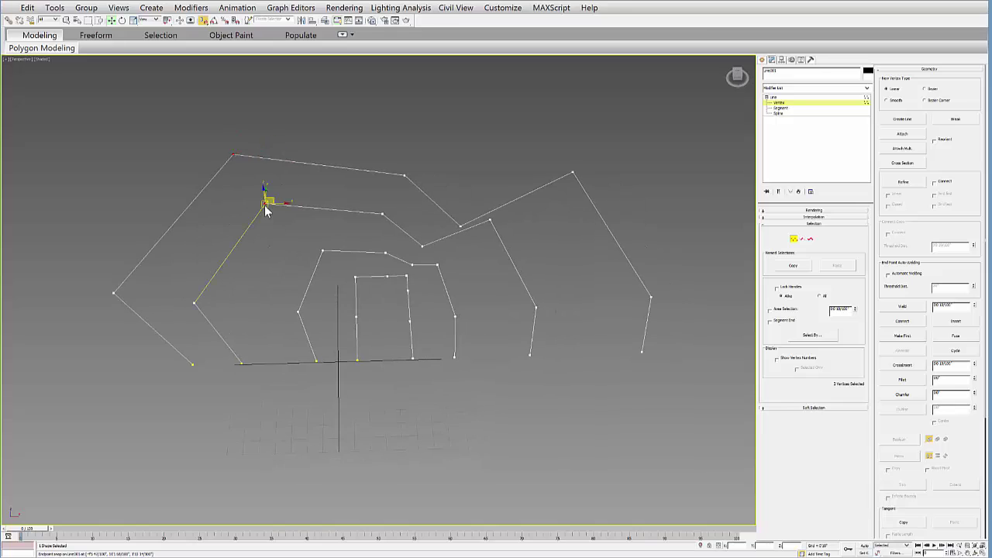
right_click(265, 206)
click(239, 140)
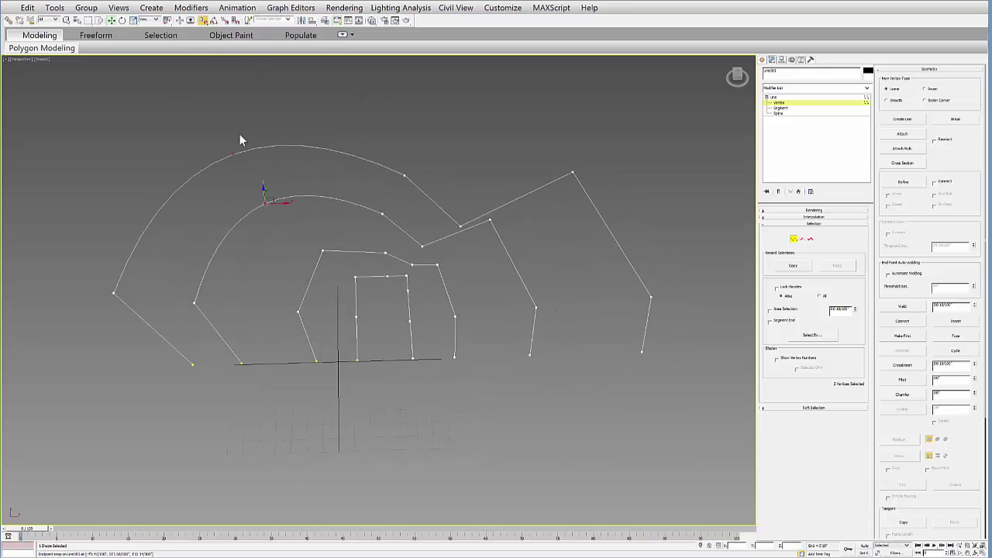
Convert the valley vertices of the outer line and both intermediate lines to Smooth, including the smaller line's adjacent crest vertex
alt+middle_drag(330, 256, 389, 247)
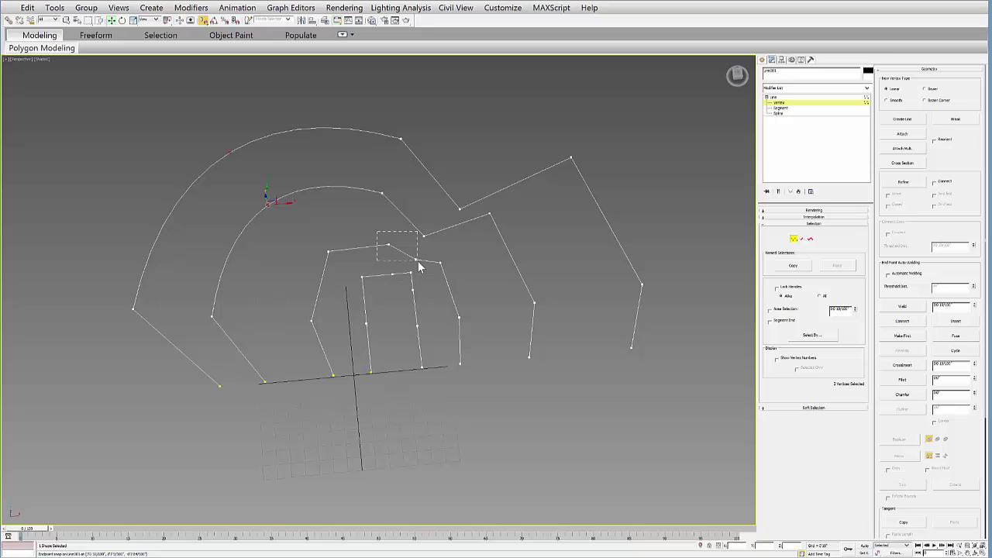
right_click(419, 262)
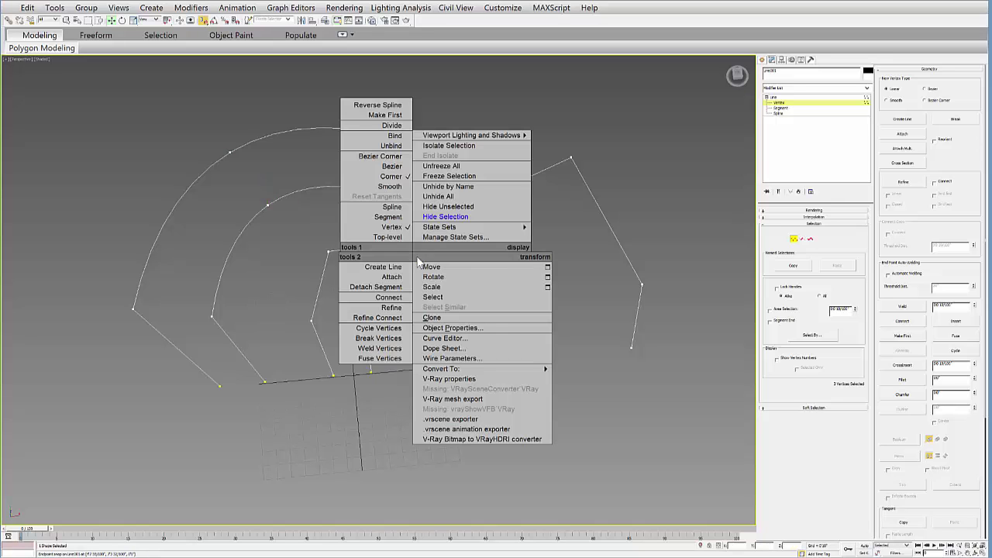
click(397, 188)
alt+middle_drag(364, 246, 391, 252)
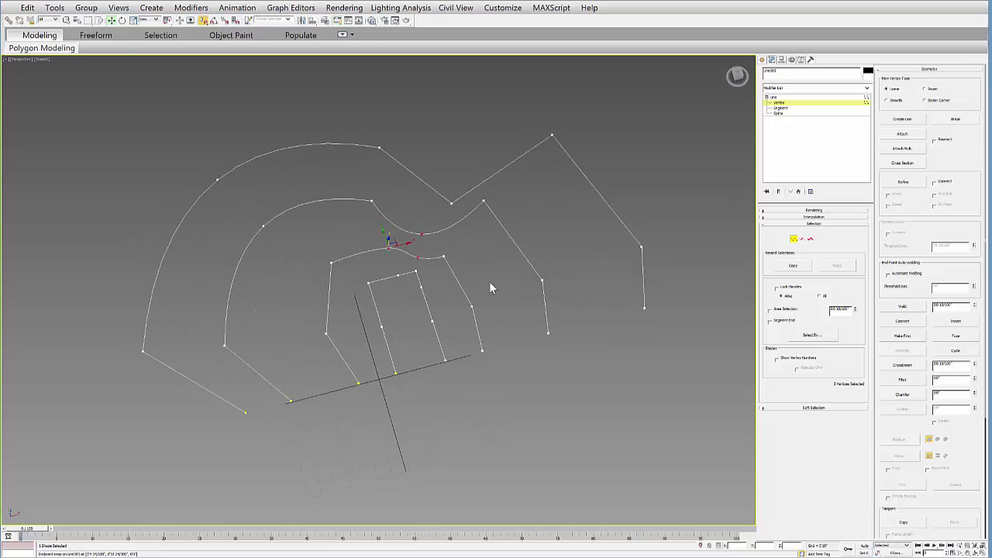
click(451, 204)
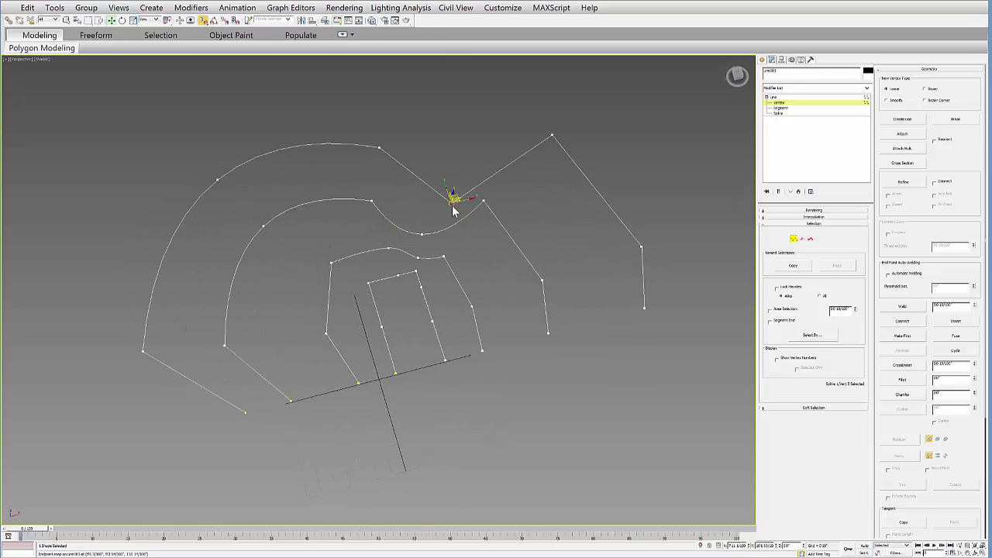
right_click(453, 205)
click(430, 136)
alt+middle_drag(624, 224, 634, 225)
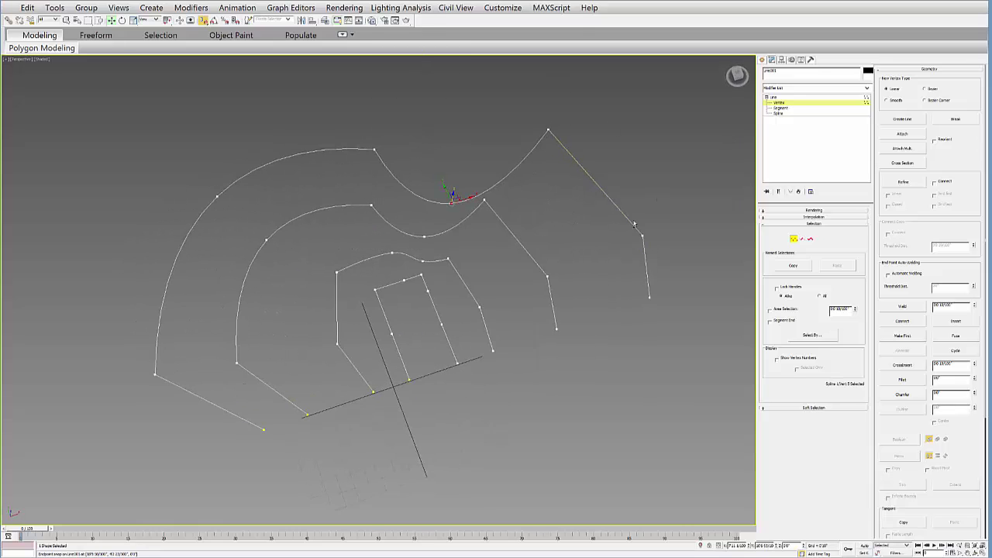
Clear the vertex selection, return to the whole line object and apply a CrossSection modifier to it
click(662, 163)
middle_drag(463, 396, 502, 354)
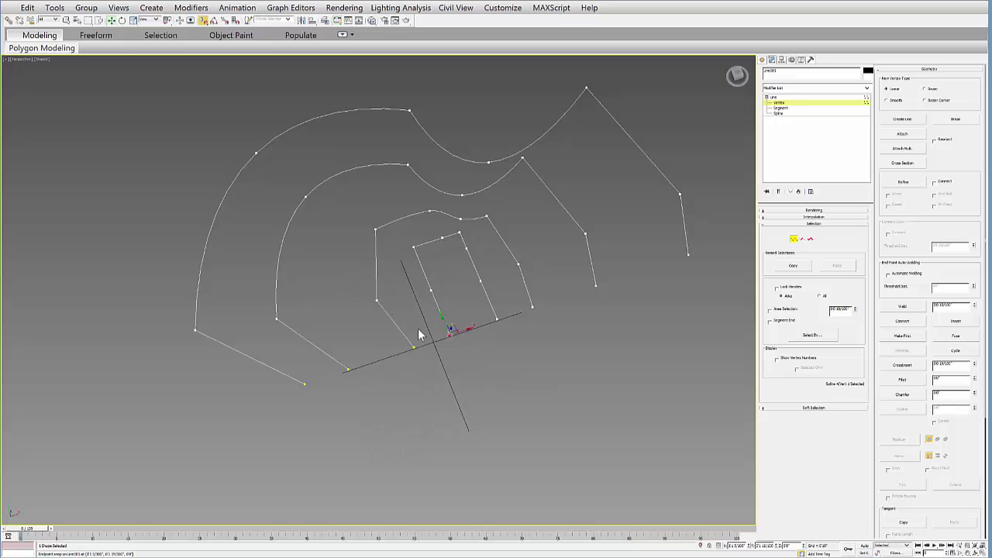
click(250, 345)
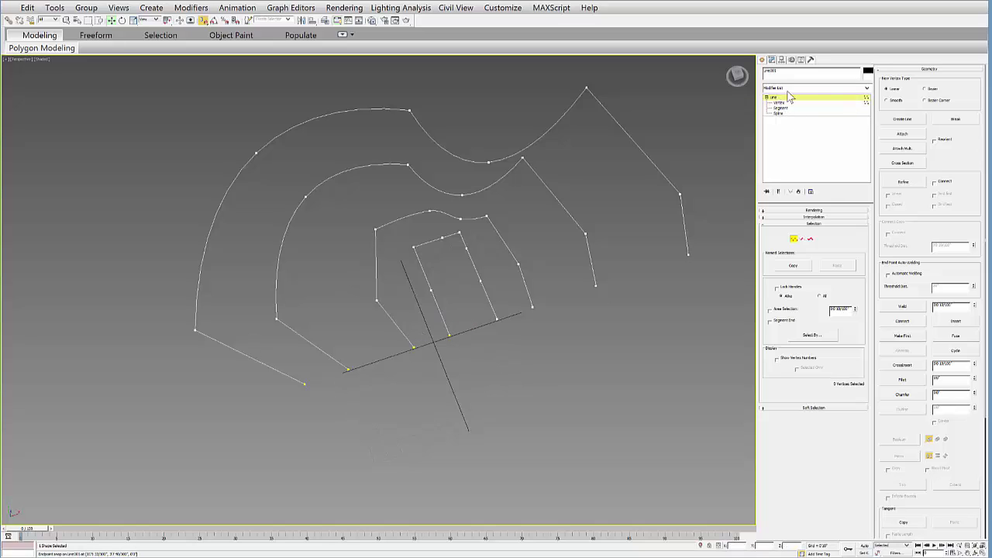
click(772, 96)
click(866, 88)
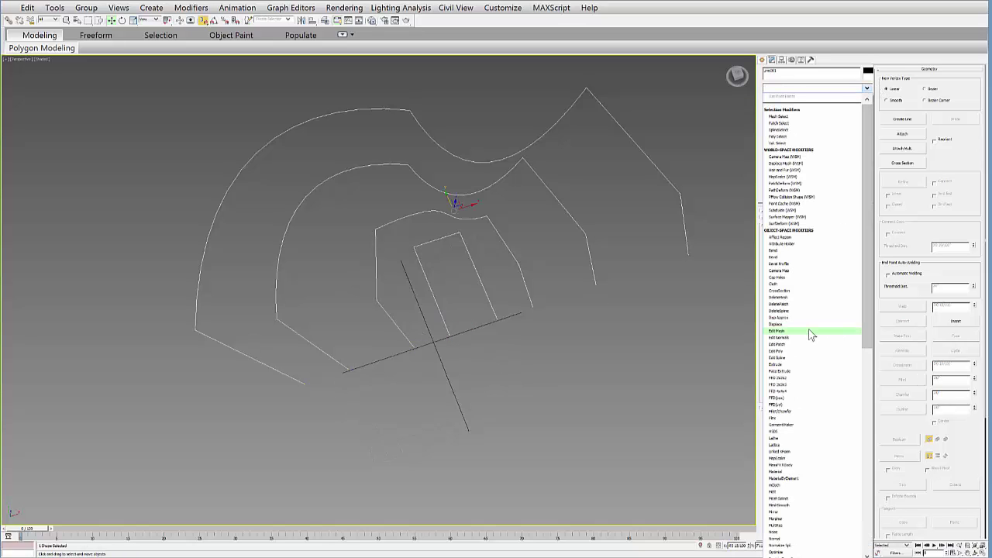
click(790, 291)
alt+middle_drag(608, 345, 611, 306)
Apply a Surface modifier on top of CrossSection to skin the spline cage
click(868, 89)
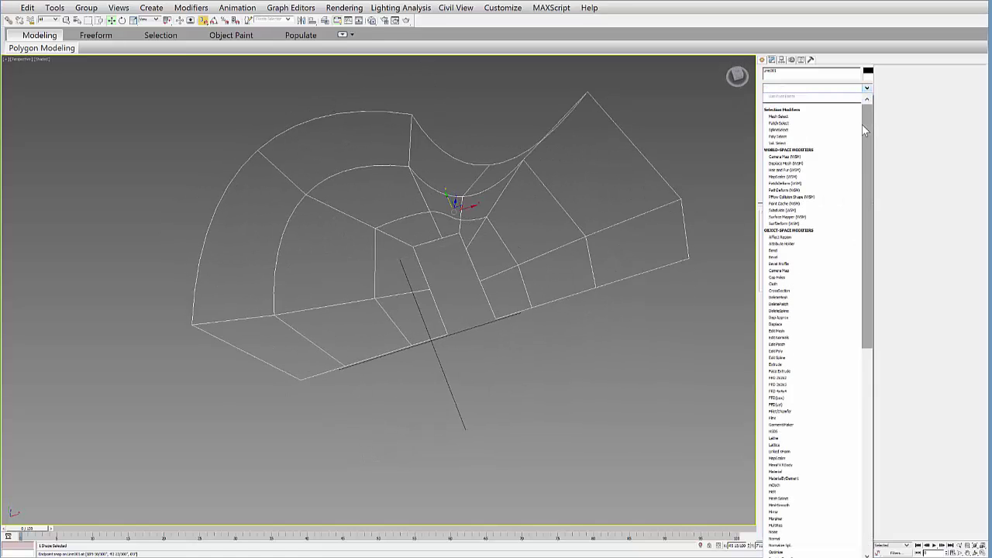
scroll(837, 432, down, 15)
click(775, 391)
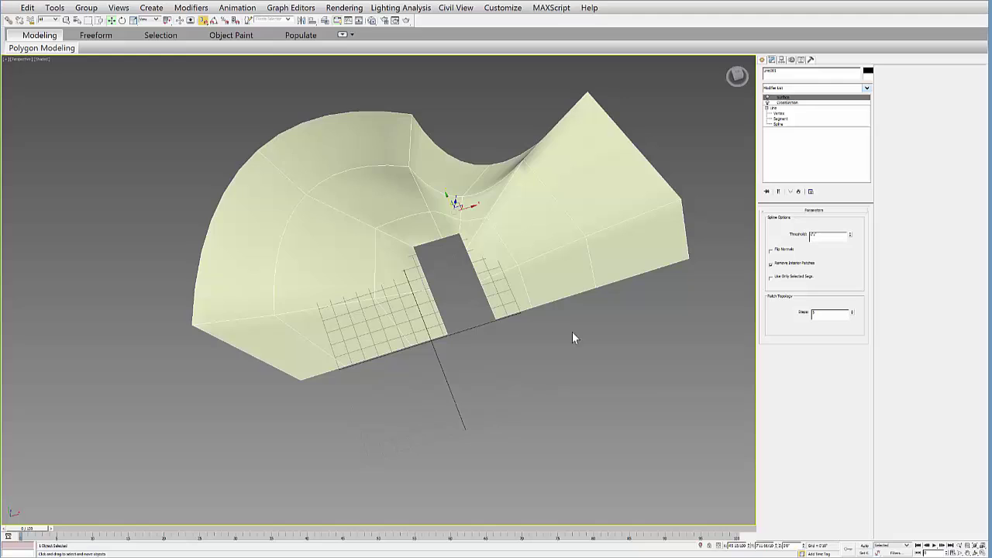
mouse_move(574, 336)
alt+middle_down()
mouse_move(540, 354)
mouse_move(540, 308)
mouse_move(576, 278)
mouse_move(578, 361)
alt+middle_up()
Set the CrossSection modifier's spline option to Smooth and return to the Surface modifier
click(788, 103)
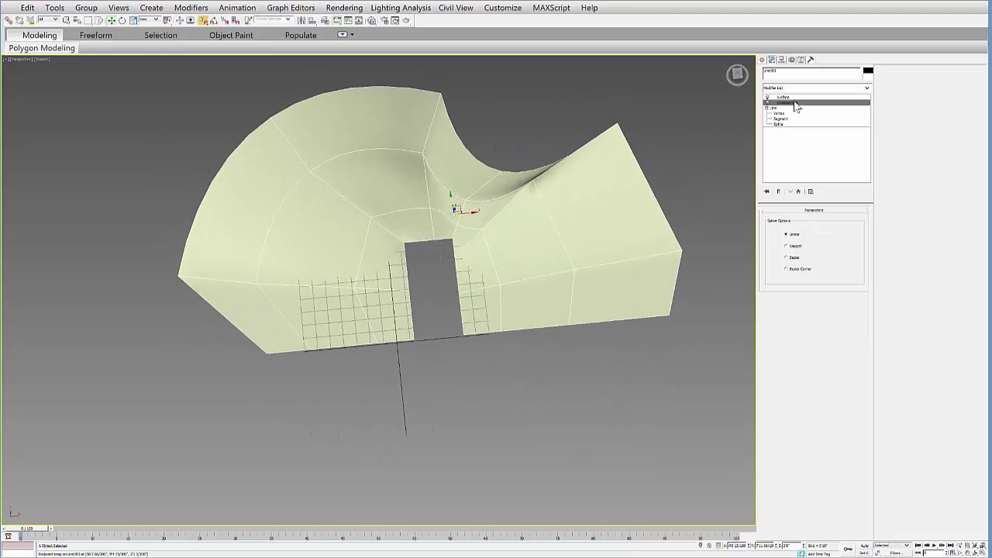
click(786, 245)
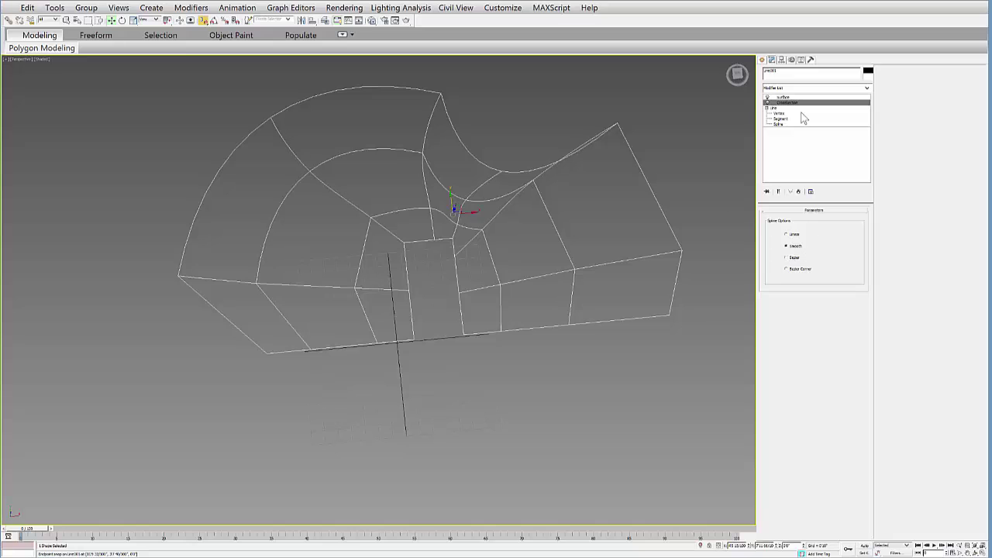
click(784, 97)
mouse_move(553, 286)
alt+middle_down()
mouse_move(597, 250)
mouse_move(584, 240)
mouse_move(556, 285)
mouse_move(587, 268)
mouse_move(573, 281)
alt+middle_up()
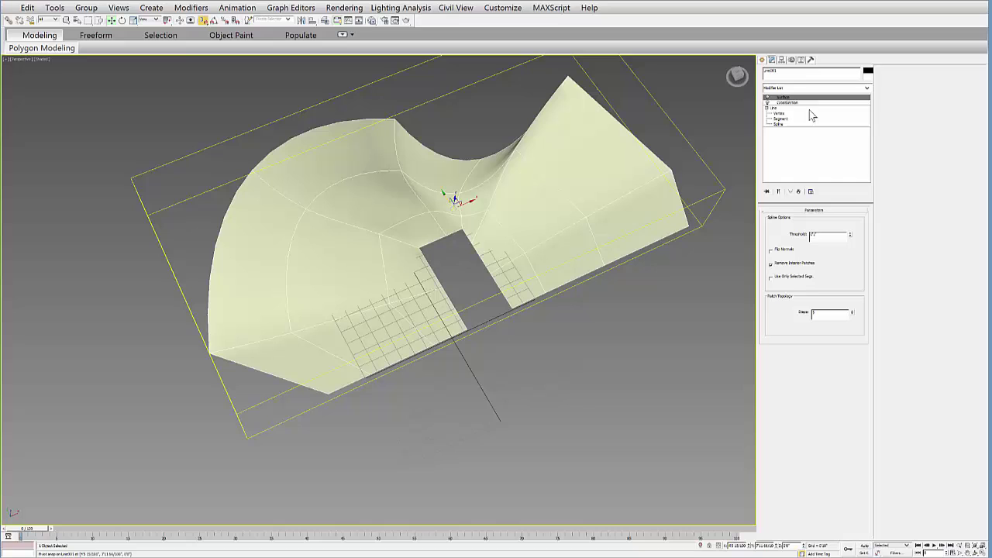
middle_drag(607, 191, 588, 217)
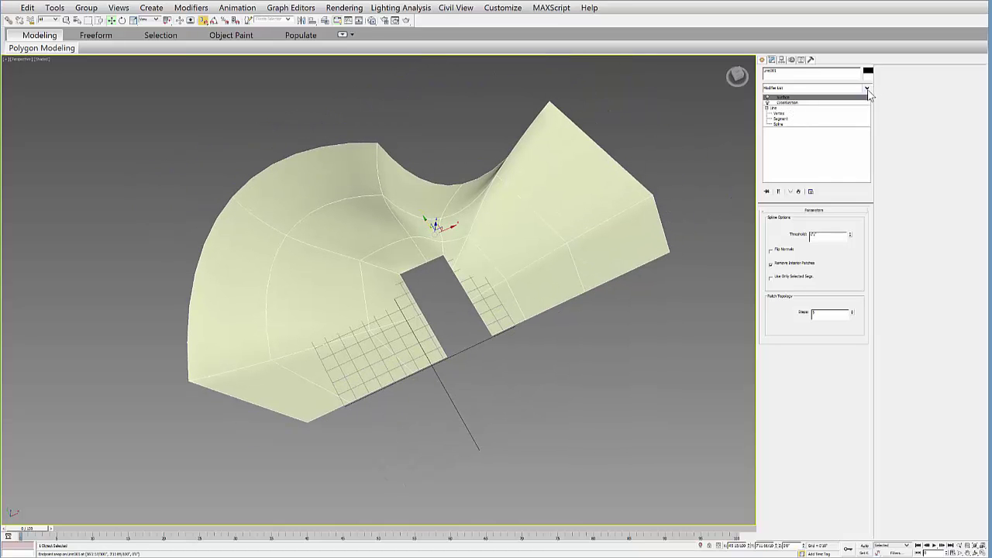
Add an Edit Poly modifier above Surface and set the Surface modifier's patch topology steps to 0
click(867, 89)
click(797, 325)
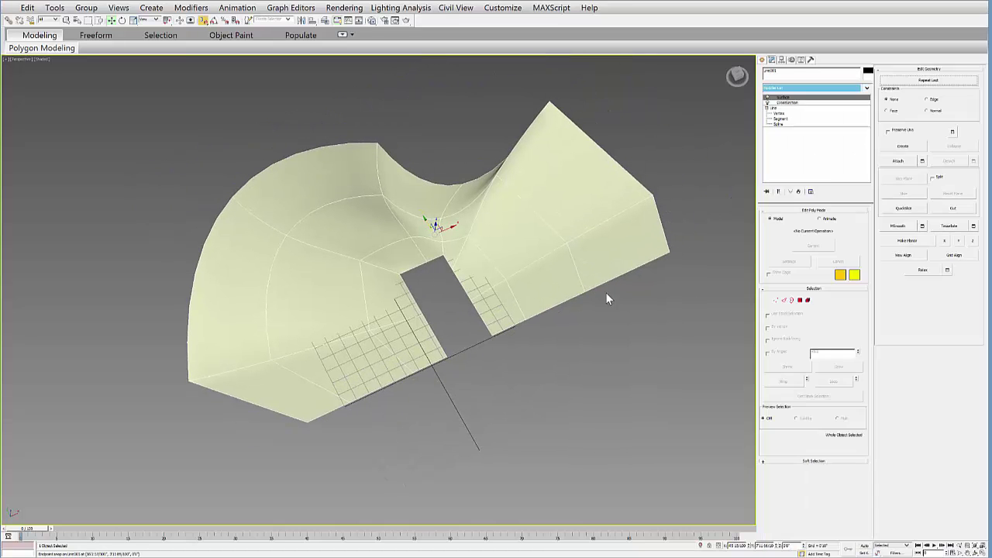
alt+middle_drag(606, 294, 537, 117)
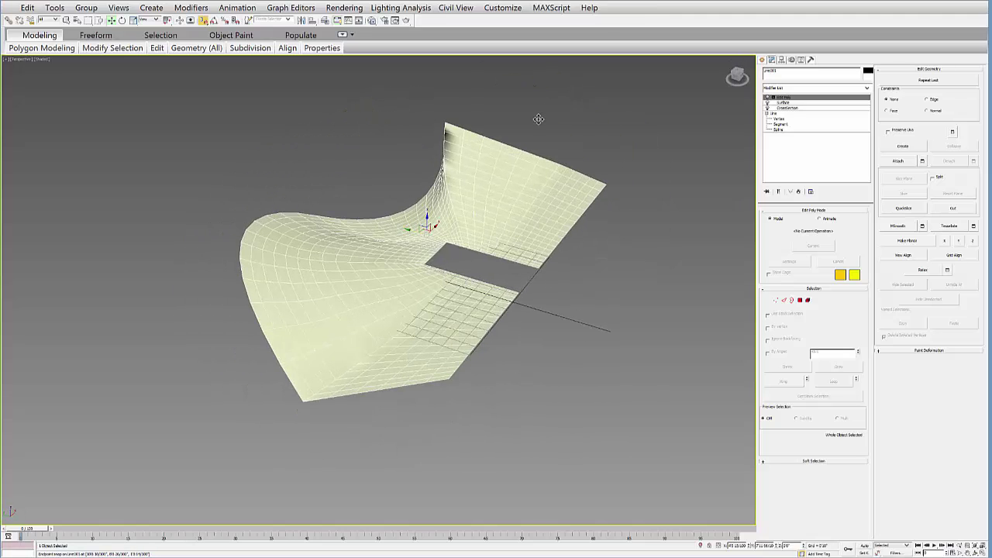
click(783, 102)
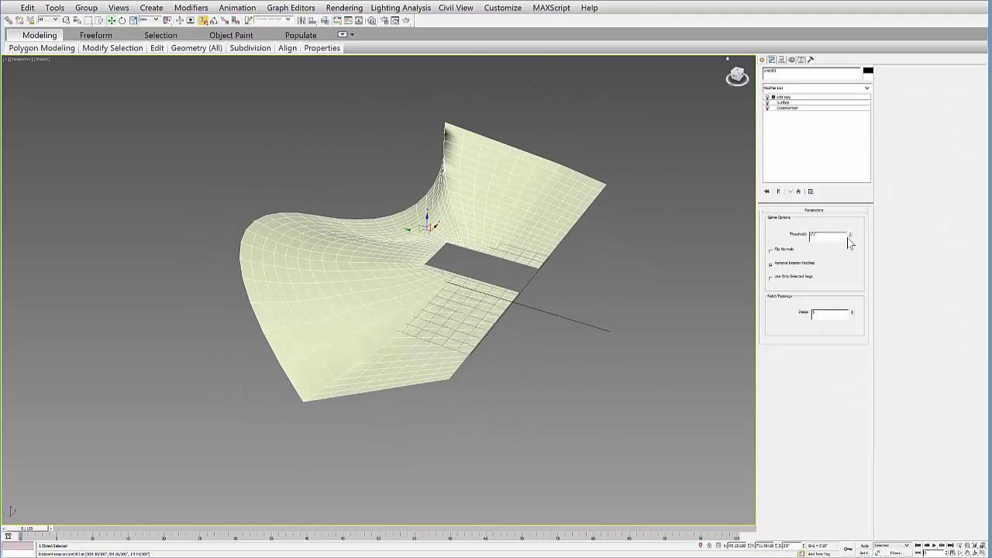
click(852, 315)
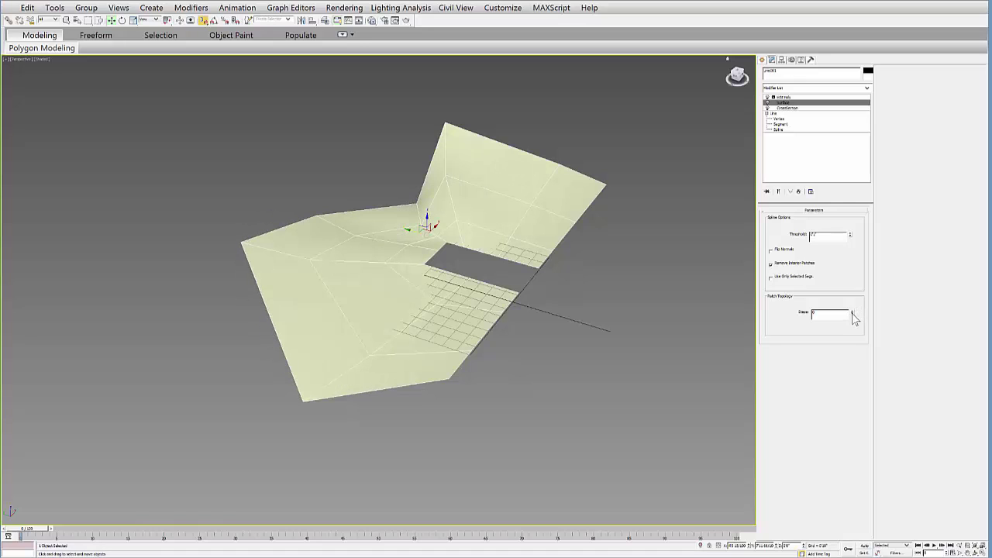
click(783, 97)
Try a TurboSmooth modifier with more iterations above Edit Poly, and delete it from the stack
click(866, 88)
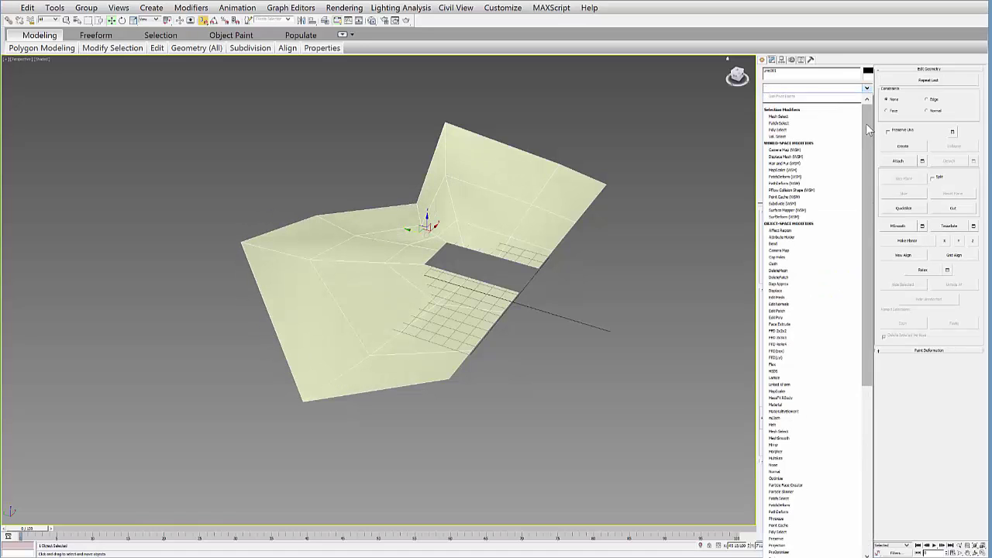
drag(866, 123, 864, 418)
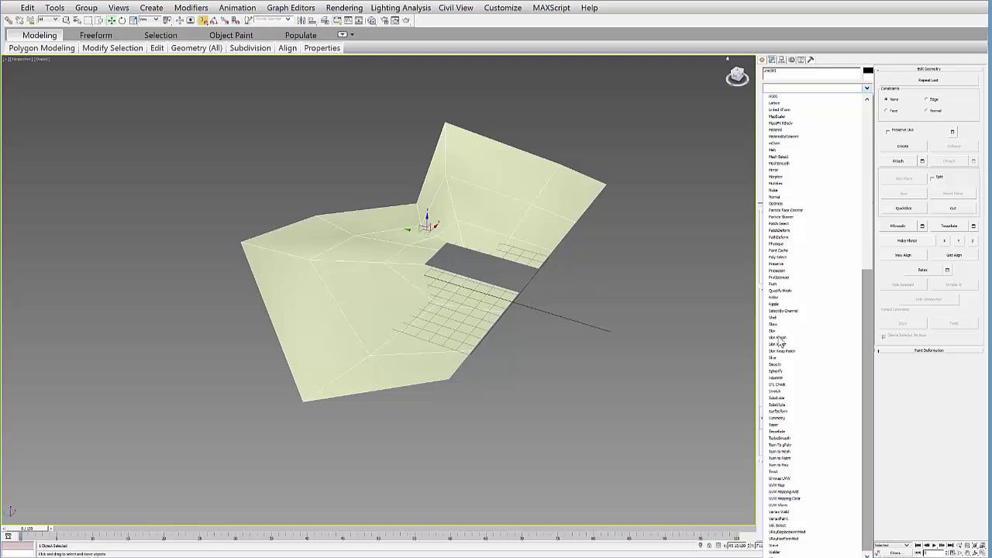
click(780, 438)
alt+middle_drag(505, 222, 416, 266)
click(855, 225)
click(855, 227)
scroll(430, 258, up, 3)
right_click(827, 96)
click(848, 114)
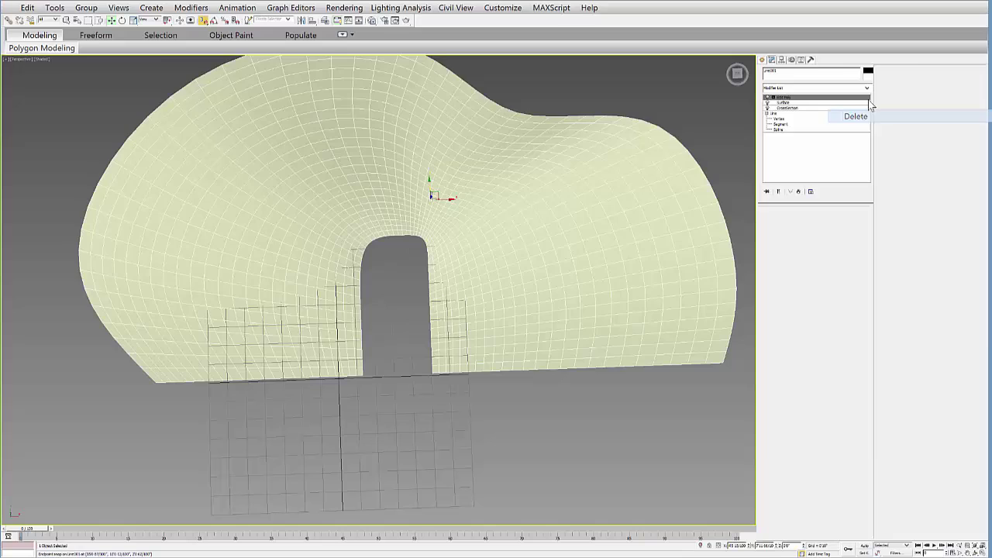
Apply a MeshSmooth modifier above Edit Poly and set its subdivision method to Classic
click(867, 87)
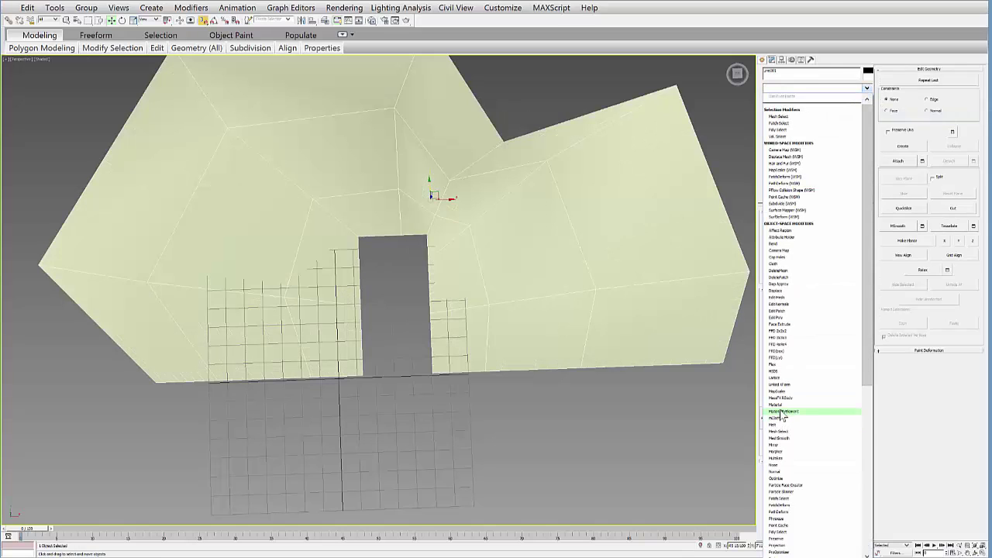
click(778, 439)
alt+middle_drag(530, 266, 545, 345)
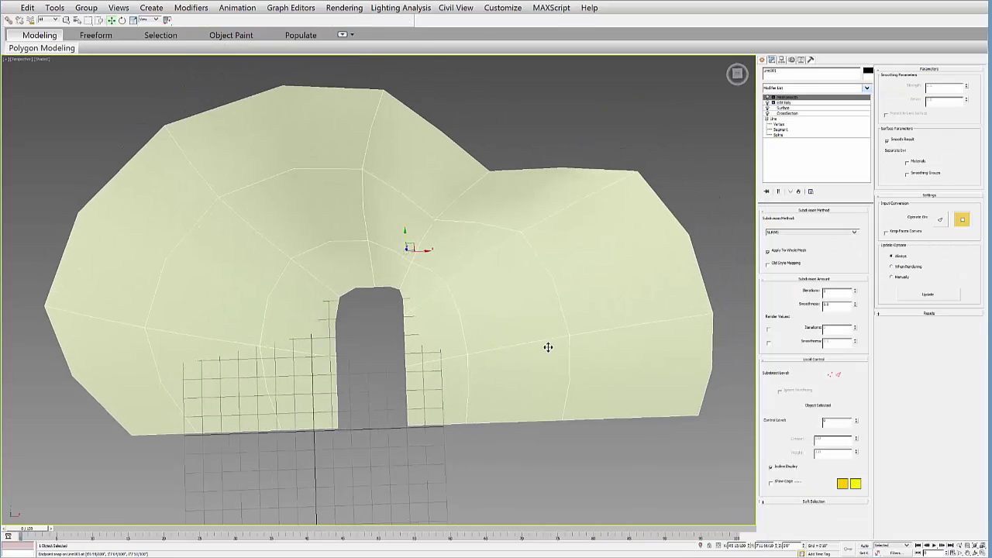
click(803, 232)
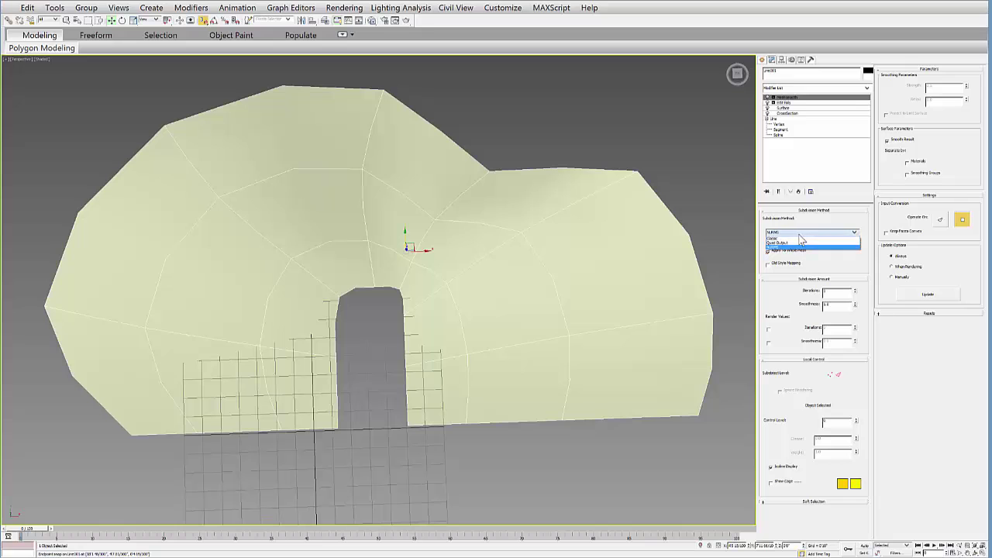
click(792, 243)
alt+middle_drag(413, 332, 398, 343)
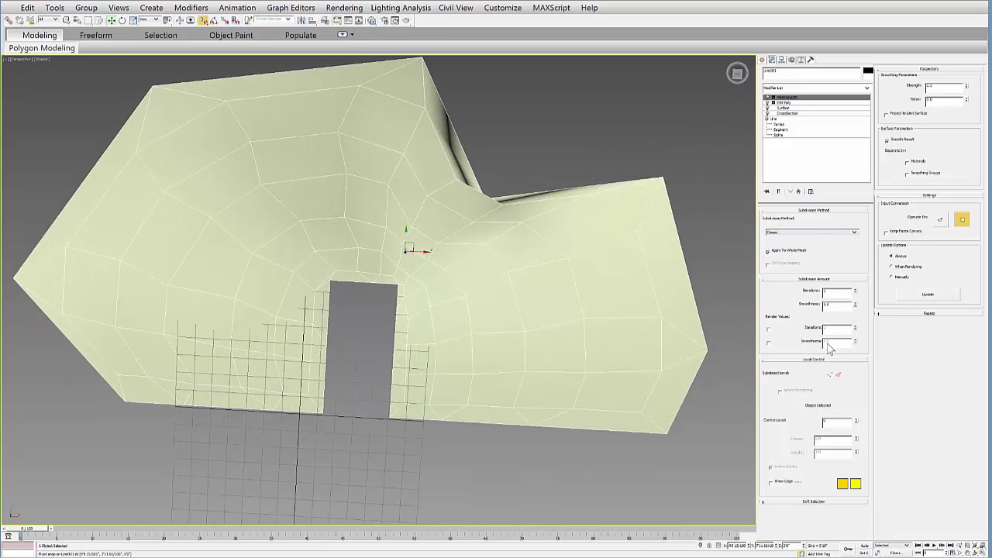
Increase the MeshSmooth subdivision iterations to get a denser mesh
click(856, 293)
click(856, 292)
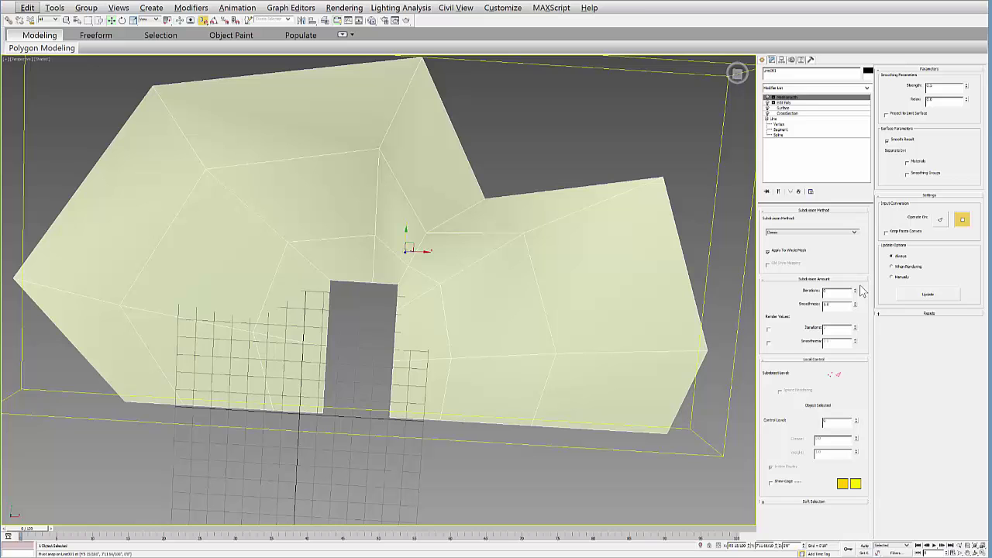
click(855, 291)
click(856, 292)
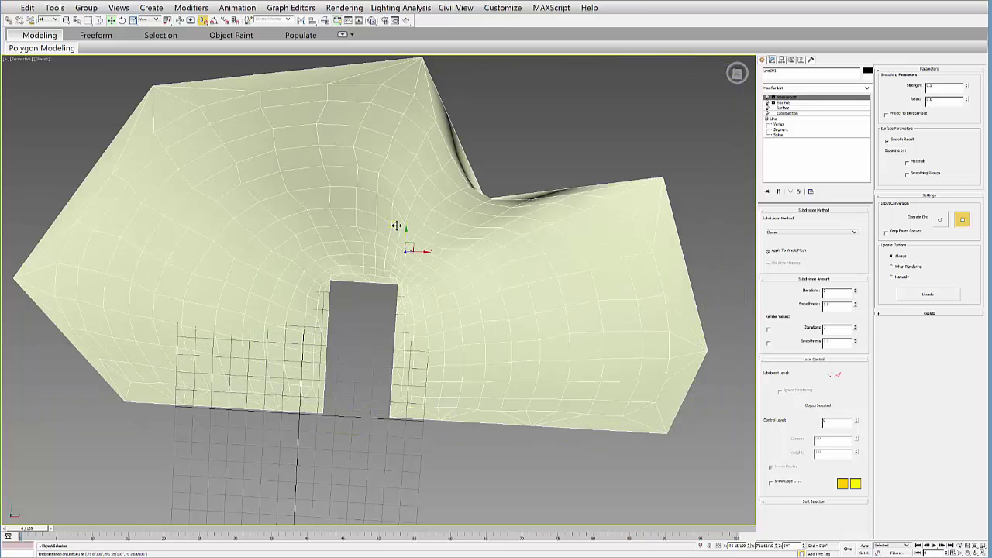
alt+middle_drag(396, 224, 372, 208)
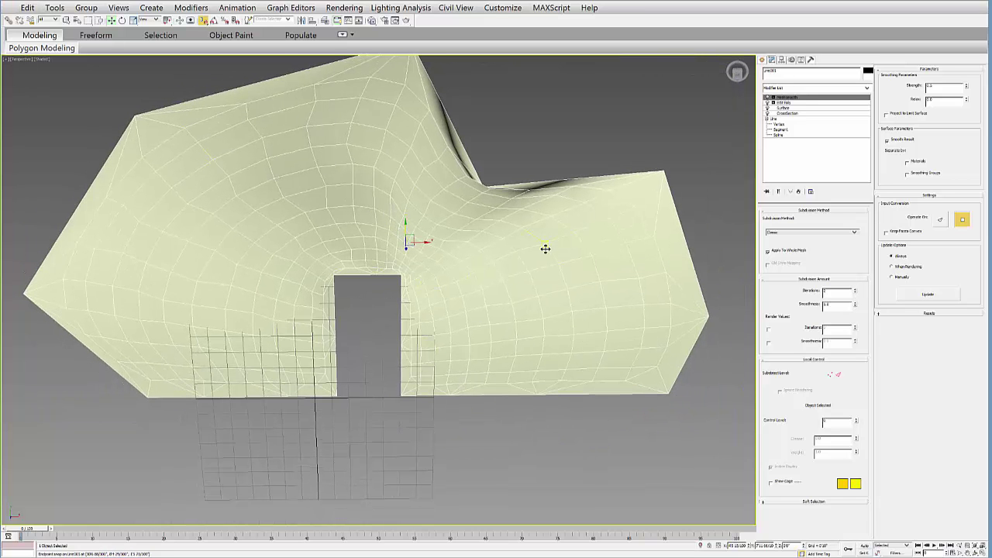
alt+middle_drag(530, 245, 500, 206)
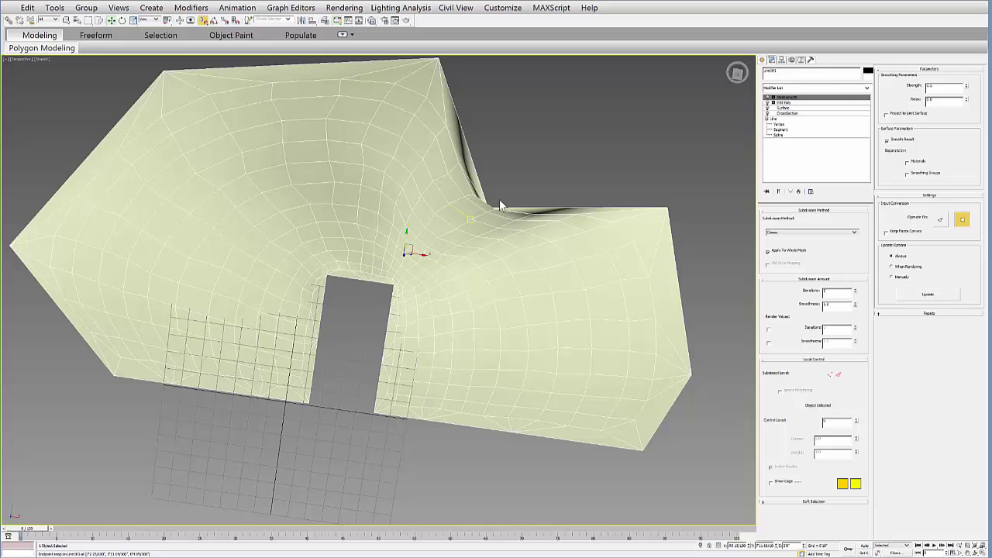
Select the outer line's valley vertex at the base Line level and display the end result of the stack
click(778, 124)
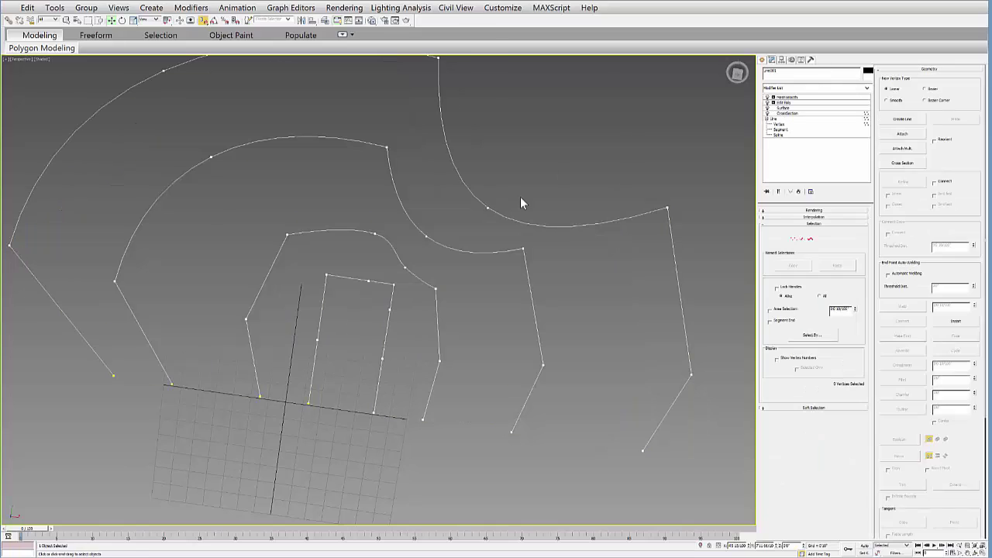
click(489, 209)
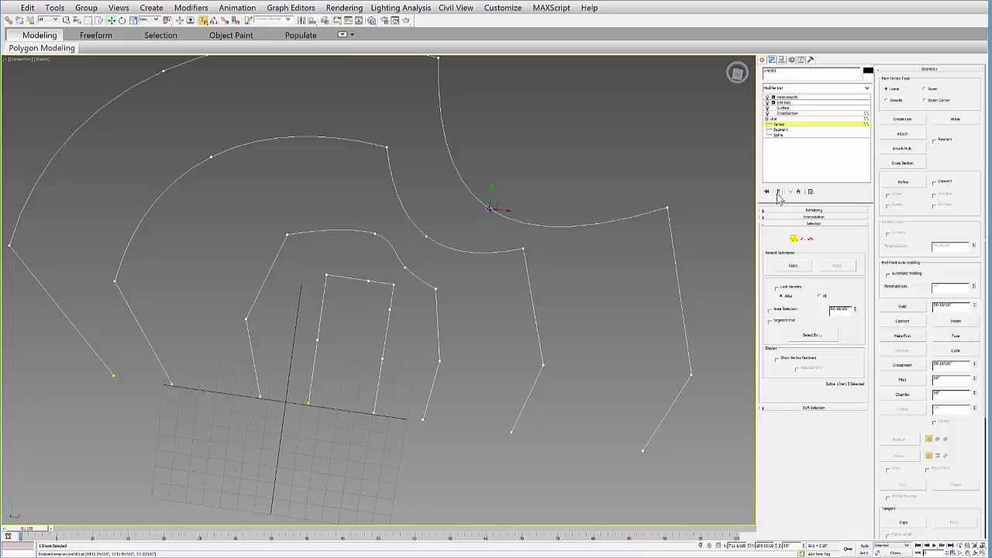
click(778, 193)
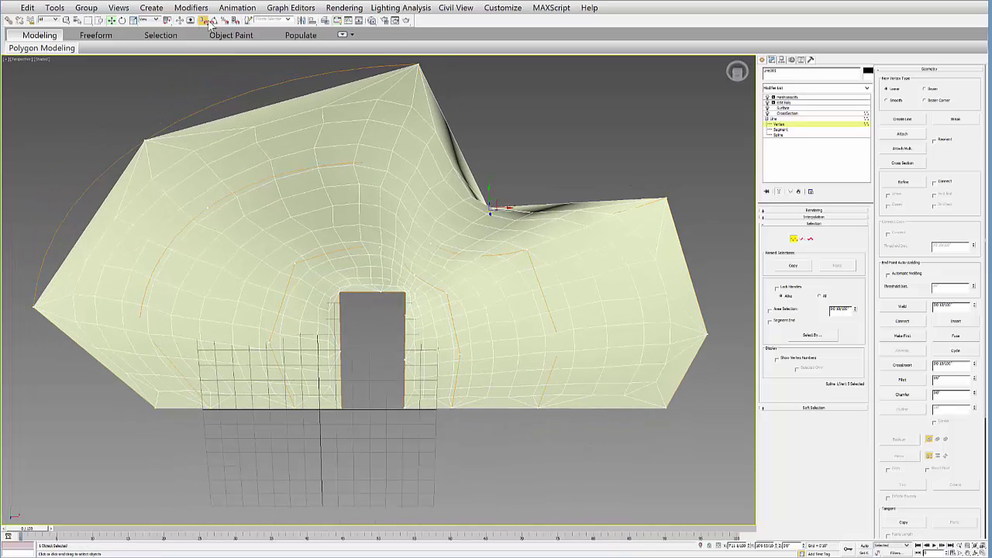
Move the outer line's selected valley vertex outward, away from the door opening, to make the notch in the canopy's edge shallower
alt+middle_drag(542, 244, 541, 257)
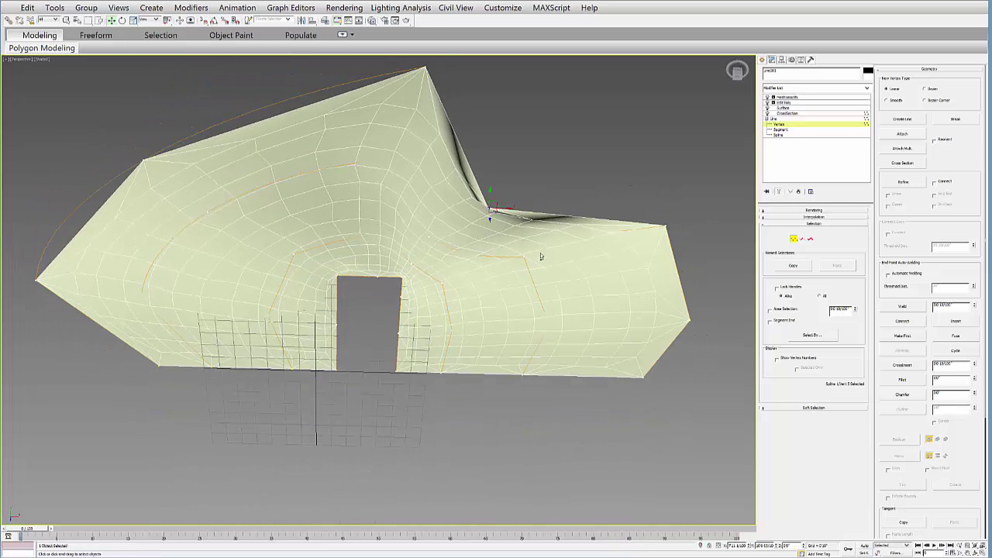
right_click(490, 208)
right_click(490, 208)
click(476, 129)
alt+middle_drag(525, 224, 496, 202)
drag(492, 194, 519, 123)
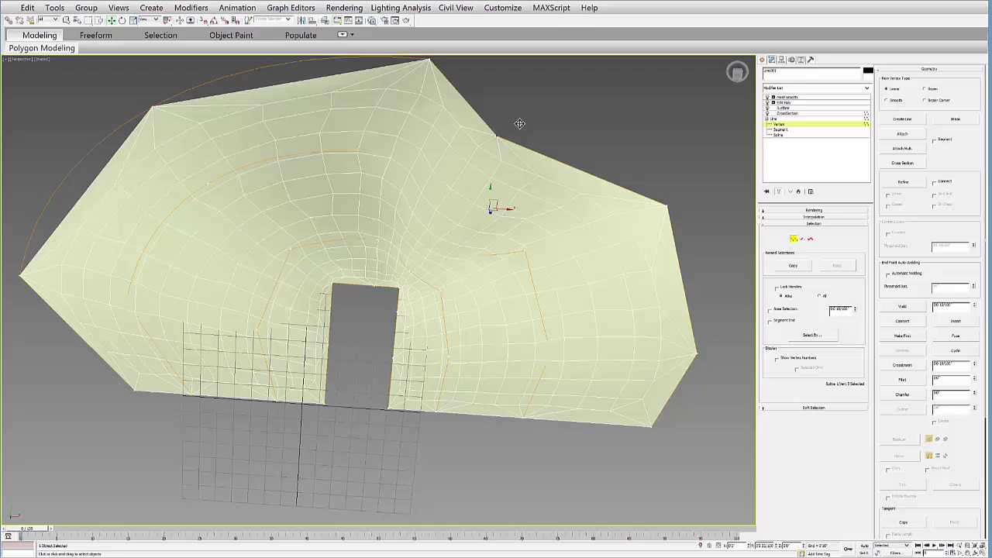
alt+middle_drag(527, 150, 462, 252)
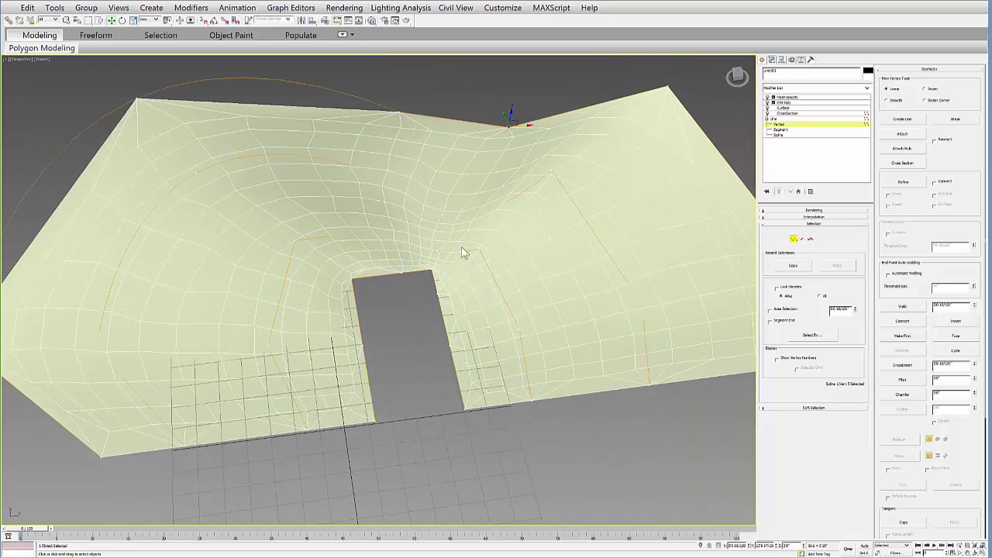
Leave the line's vertex level, reselect the whole object, and examine the smoothed mesh around the door opening
click(784, 103)
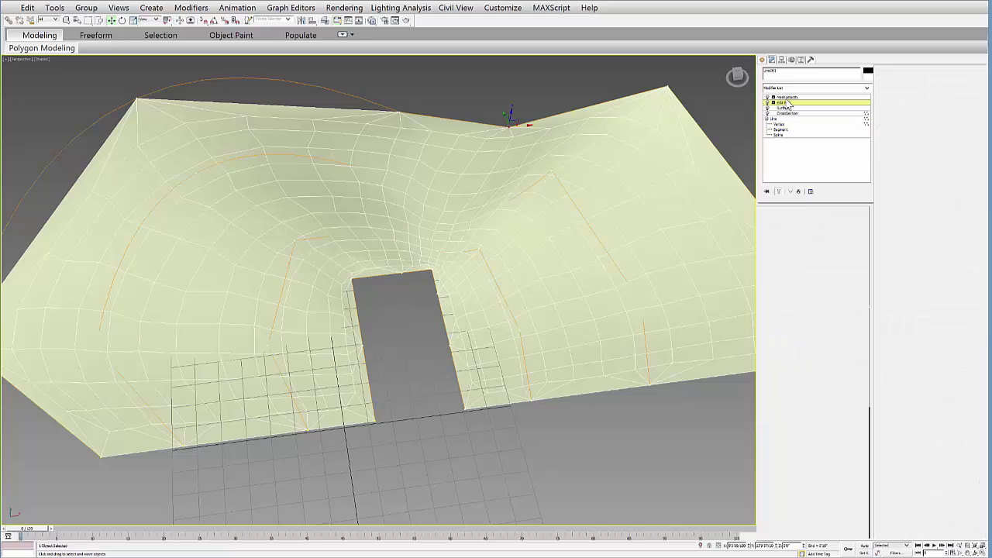
click(514, 108)
scroll(503, 225, down, 3)
mouse_move(503, 226)
alt+middle_down()
mouse_move(501, 275)
mouse_move(525, 228)
mouse_move(458, 210)
mouse_move(299, 218)
mouse_move(477, 201)
mouse_move(618, 287)
alt+middle_up()
click(514, 204)
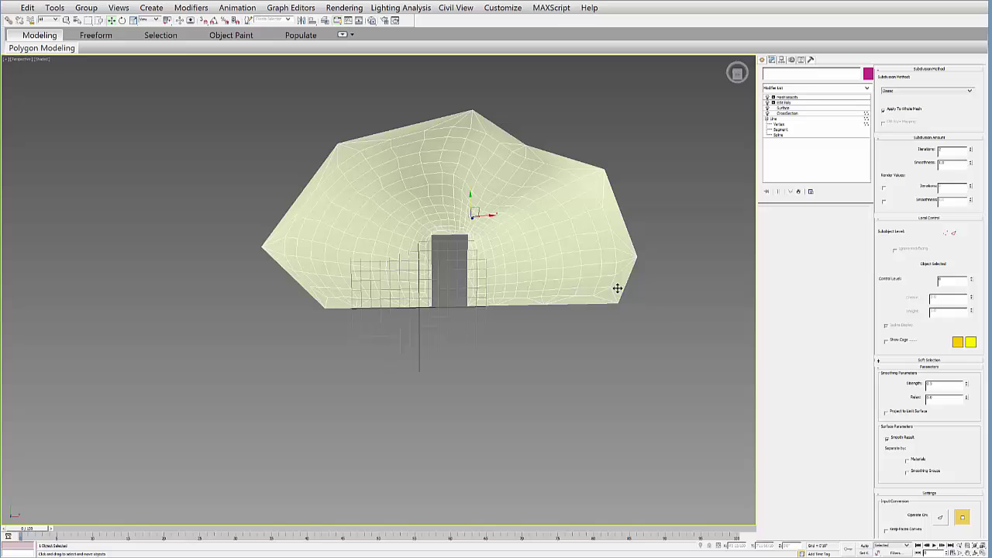
middle_drag(452, 269, 454, 276)
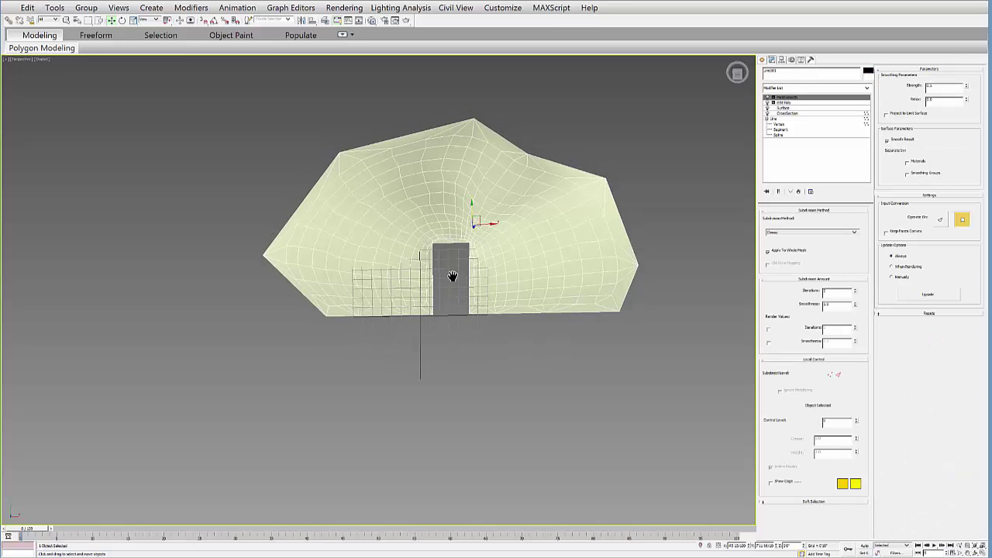
scroll(456, 273, up, 4)
middle_drag(462, 314, 462, 316)
scroll(461, 314, down, 5)
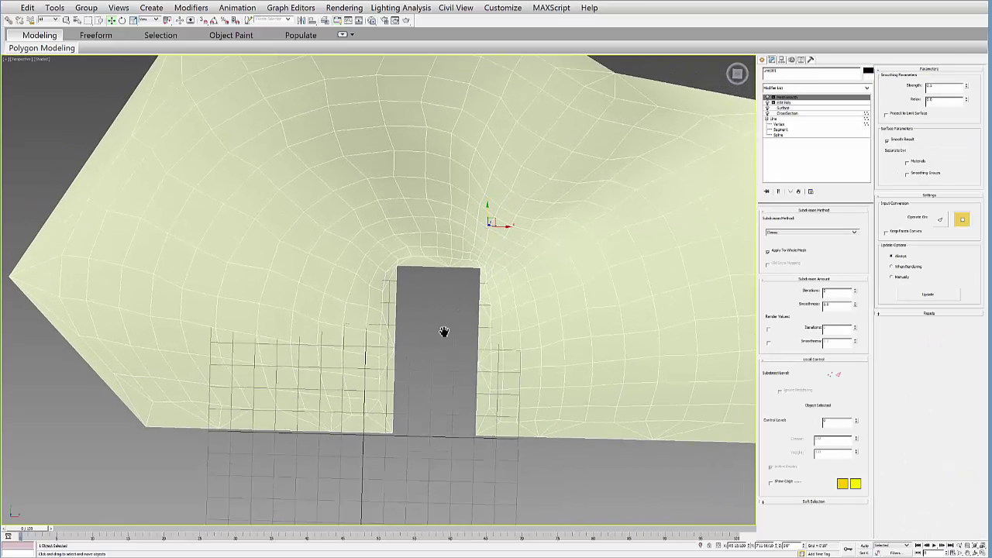